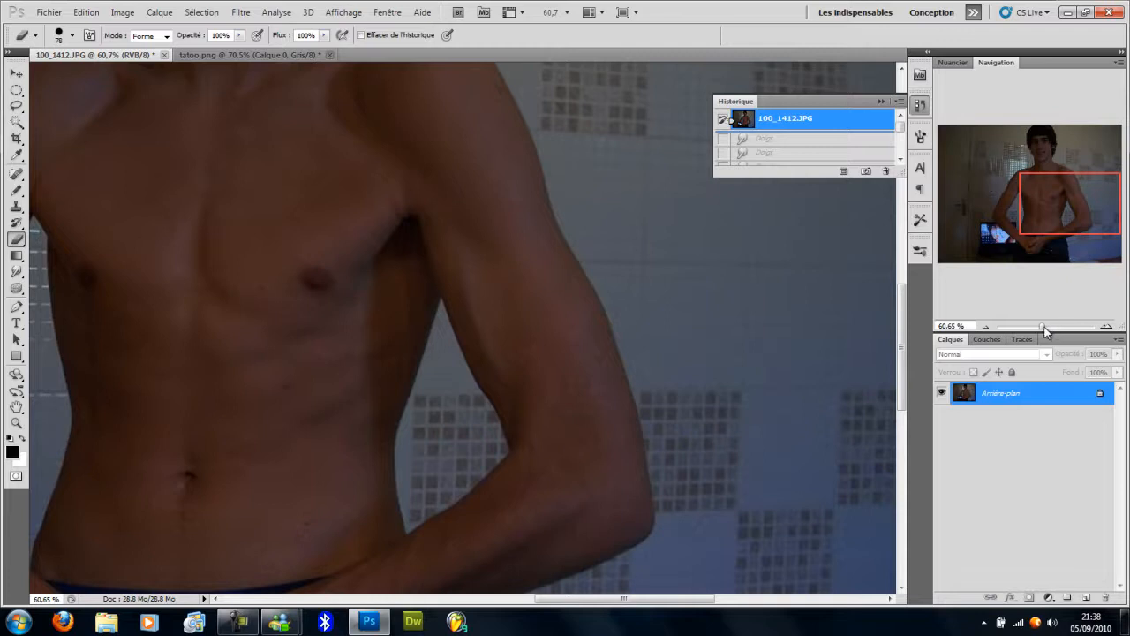
# - Close the modified 100_1412.JPG photo without saving its changes
pyautogui.moveTo(1041, 328); pyautogui.dragTo(1046, 329)
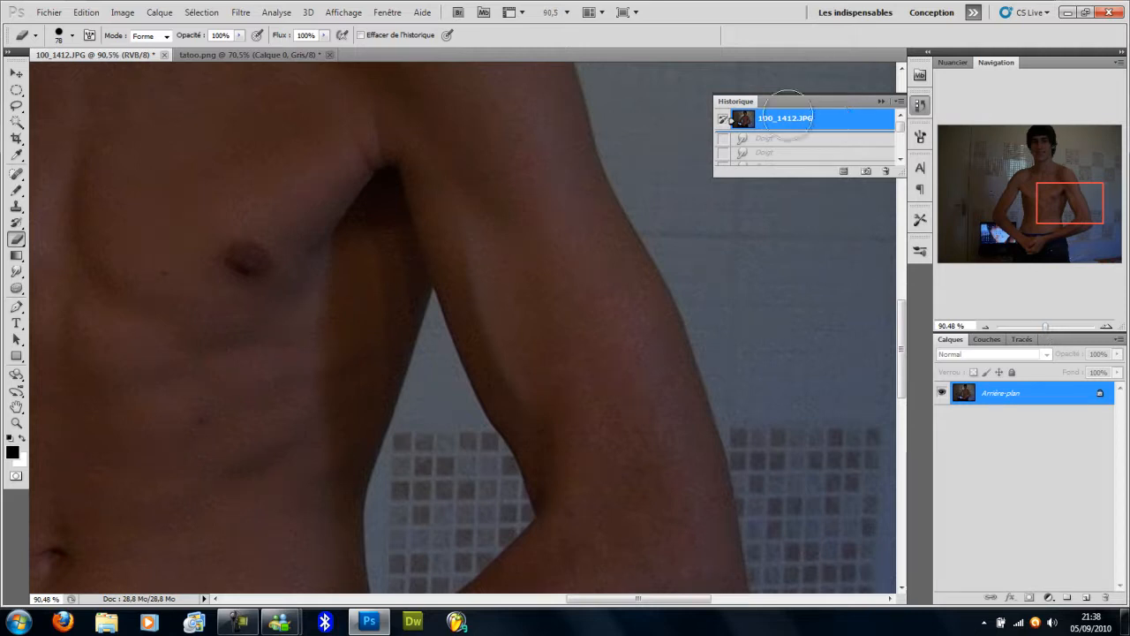
pyautogui.click(163, 55)
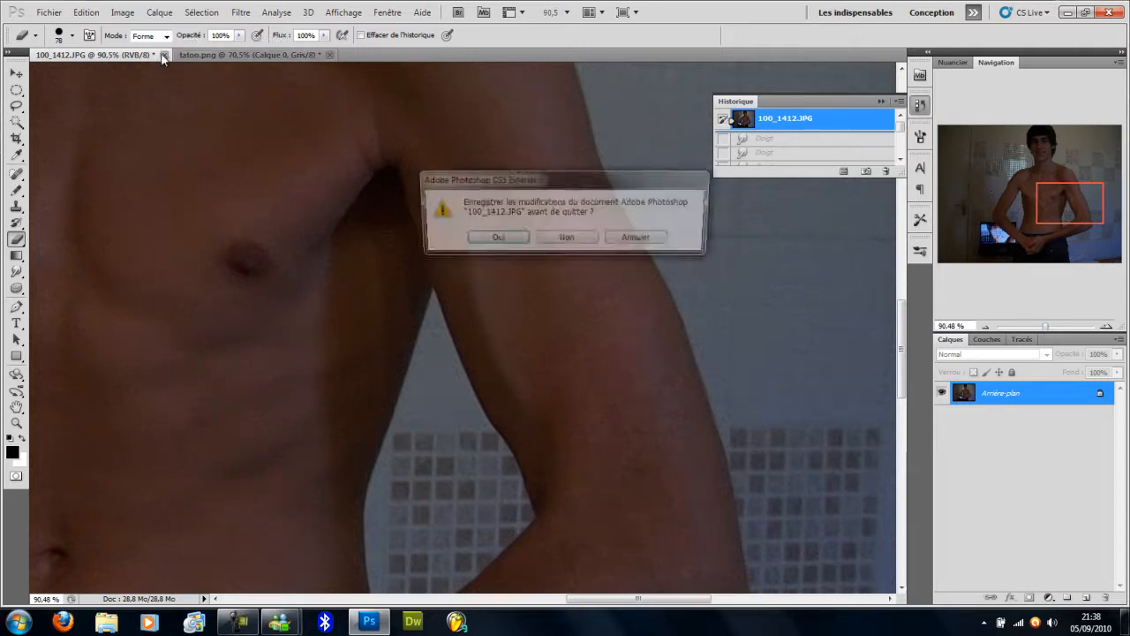
pyautogui.click(566, 239)
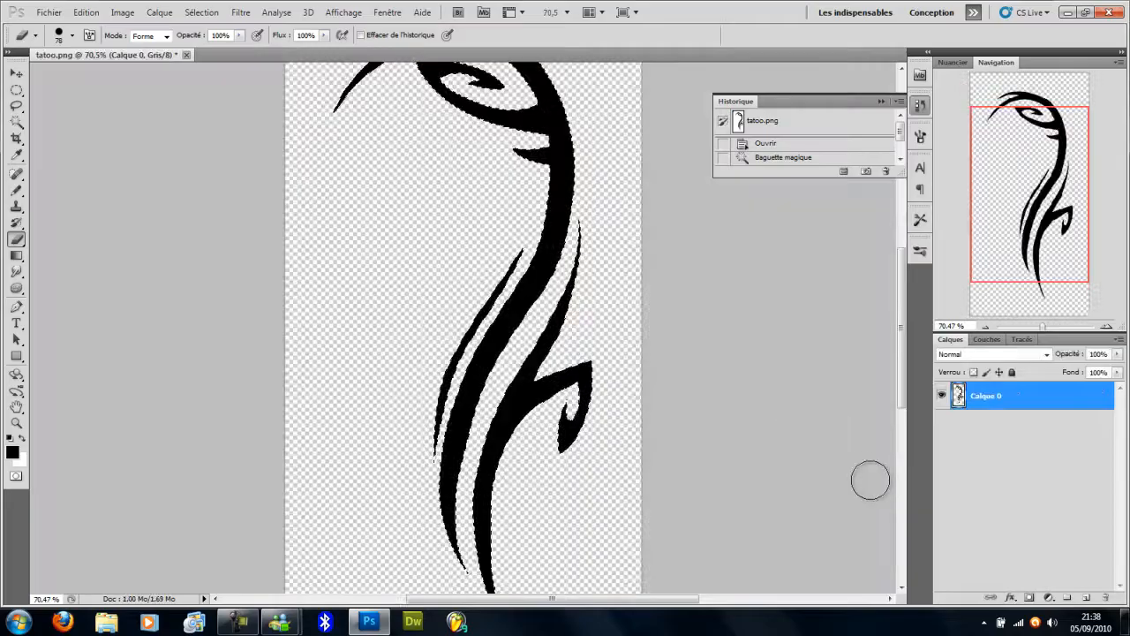
# - Open the original 100_1412 photo from the desktop in Adobe Photoshop CS5
pyautogui.click(1126, 622)
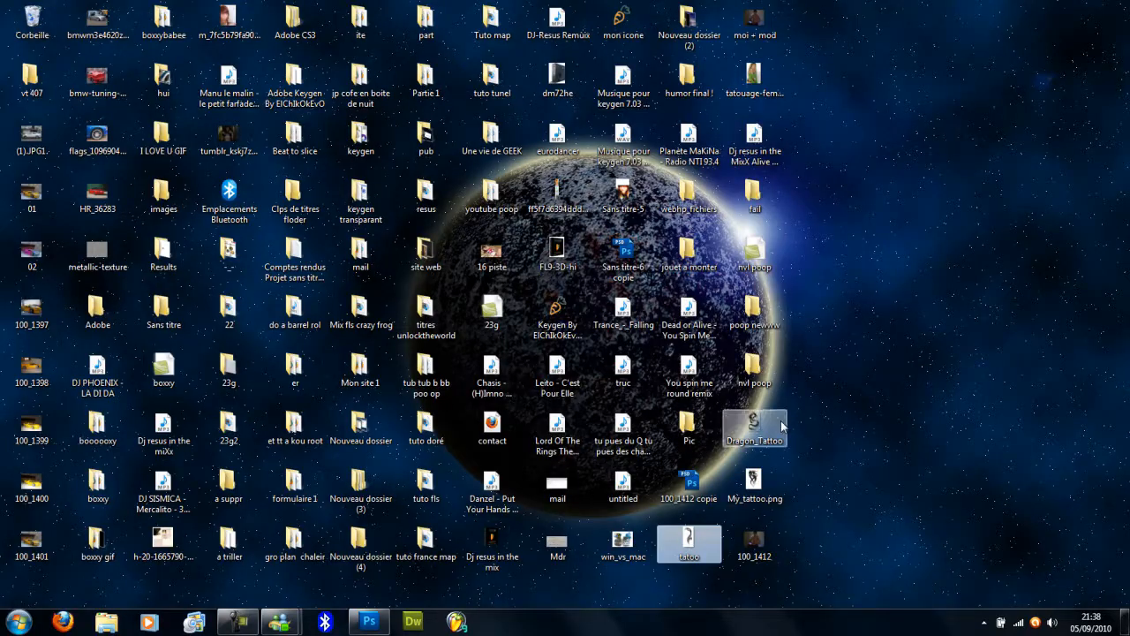
pyautogui.keyDown('ctrl'); pyautogui.click(756, 549); pyautogui.keyUp('ctrl')
pyautogui.click(759, 553)
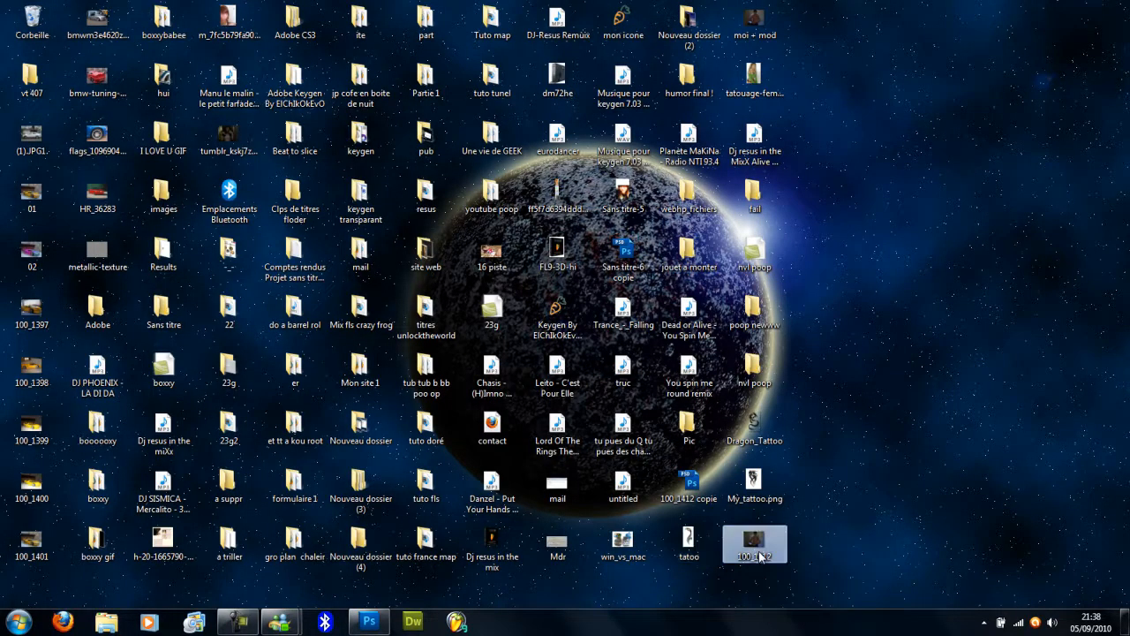
pyautogui.rightClick(759, 553)
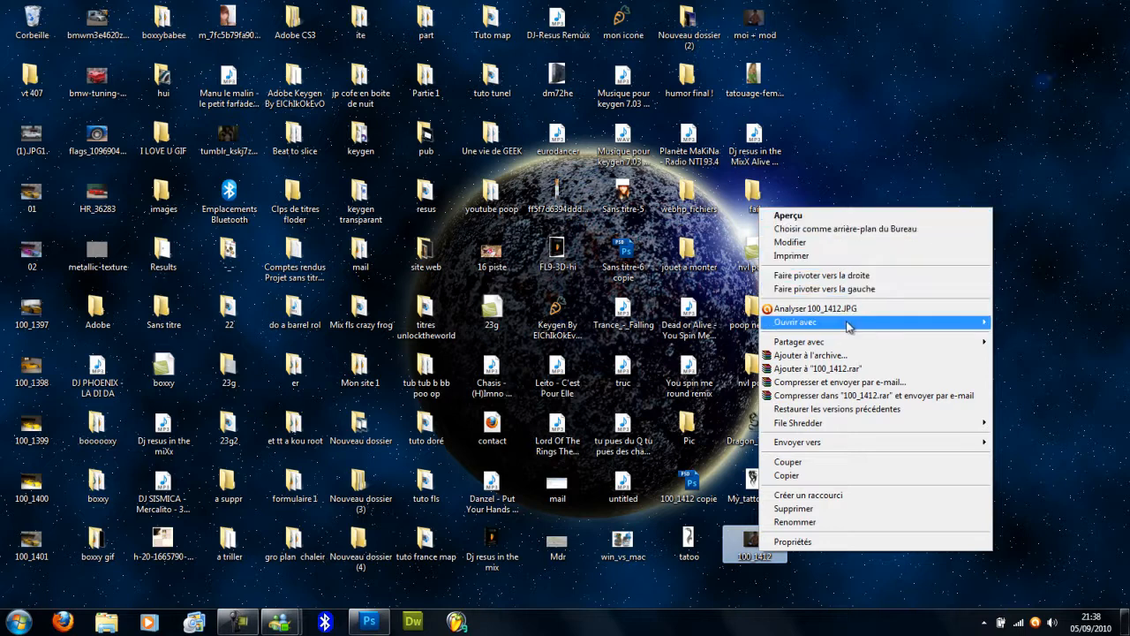
pyautogui.moveTo(850, 324)
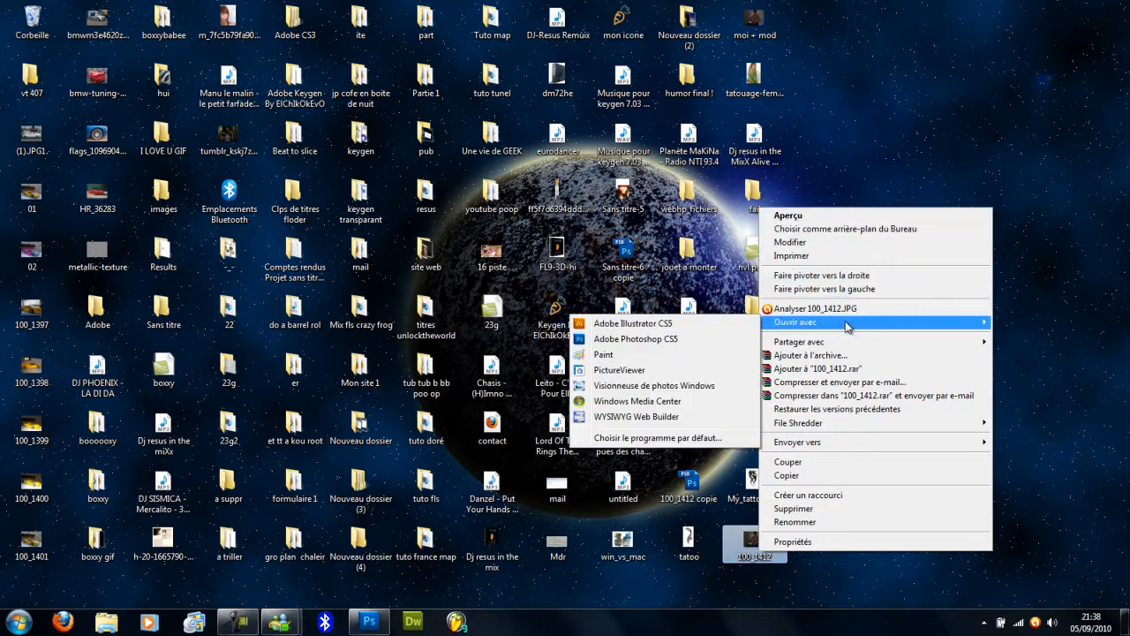
pyautogui.click(628, 341)
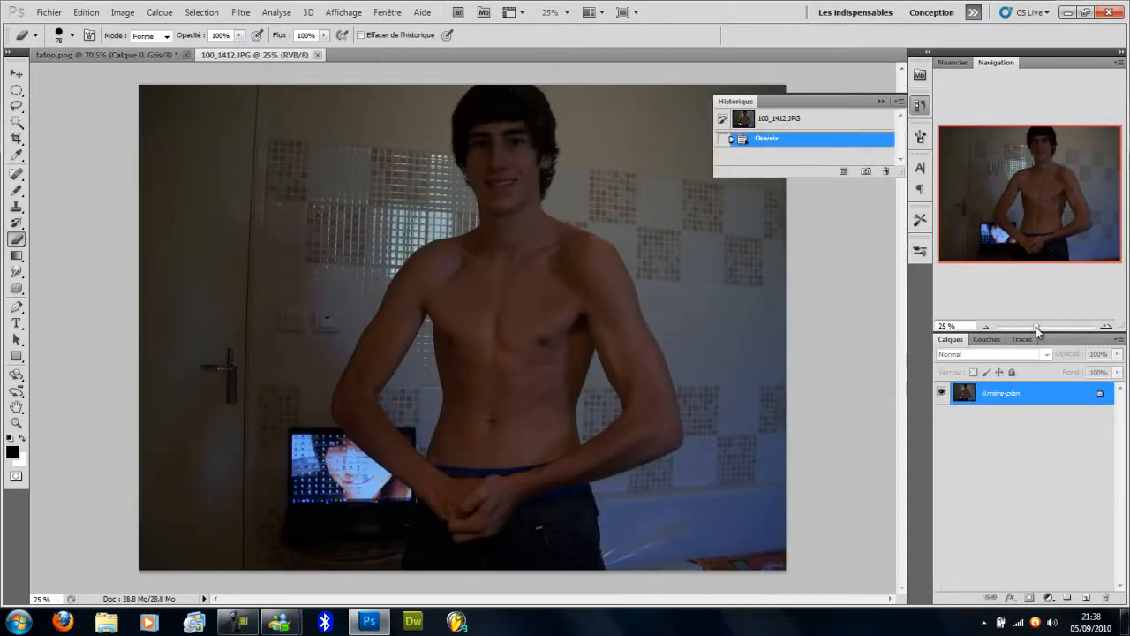
# - Examine the torso and left arm in 100_1412.JPG and the tribal design in tatoo.png
pyautogui.moveTo(1038, 329); pyautogui.dragTo(1045, 327)
pyautogui.moveTo(1029, 194); pyautogui.dragTo(1071, 208)
pyautogui.moveTo(1045, 326); pyautogui.dragTo(1040, 327)
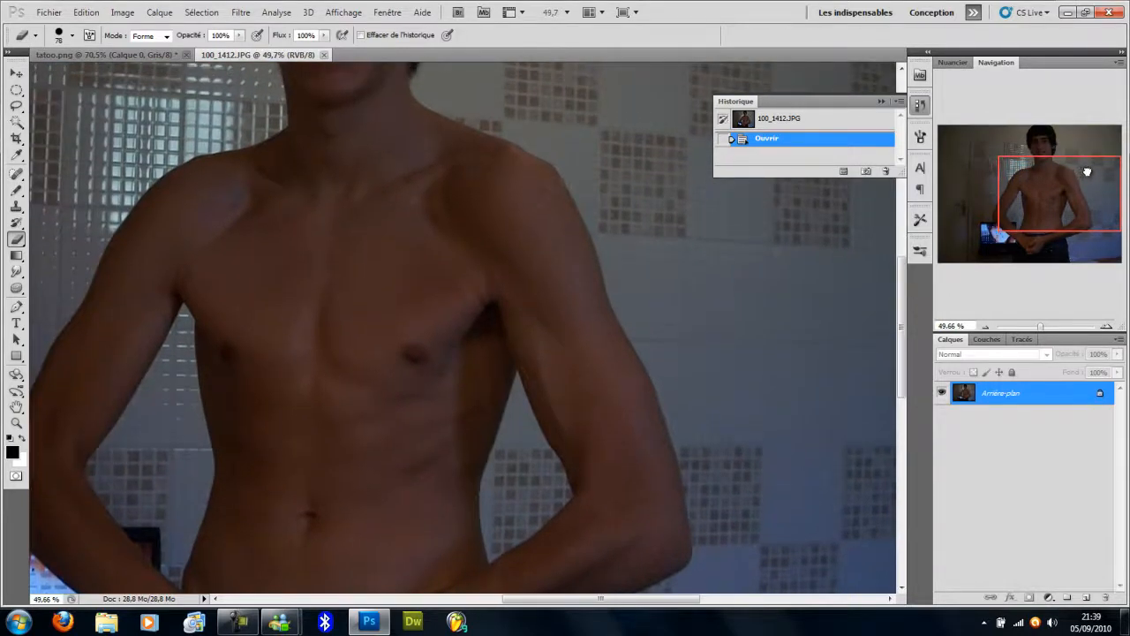
pyautogui.moveTo(1087, 171); pyautogui.dragTo(1087, 175)
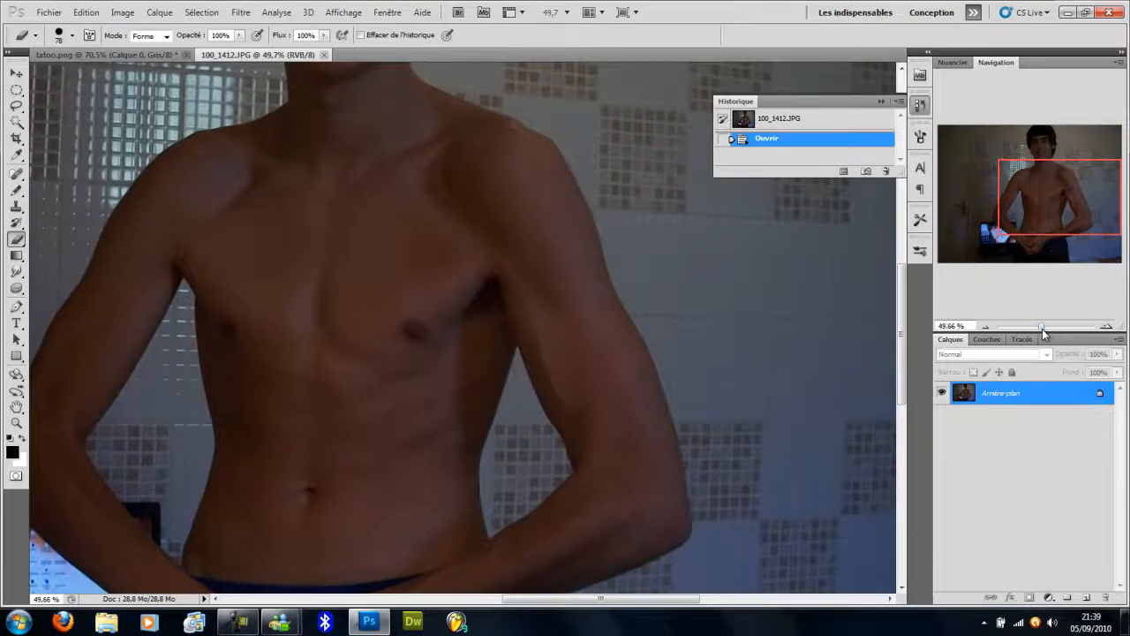
pyautogui.moveTo(1042, 326); pyautogui.dragTo(1044, 327)
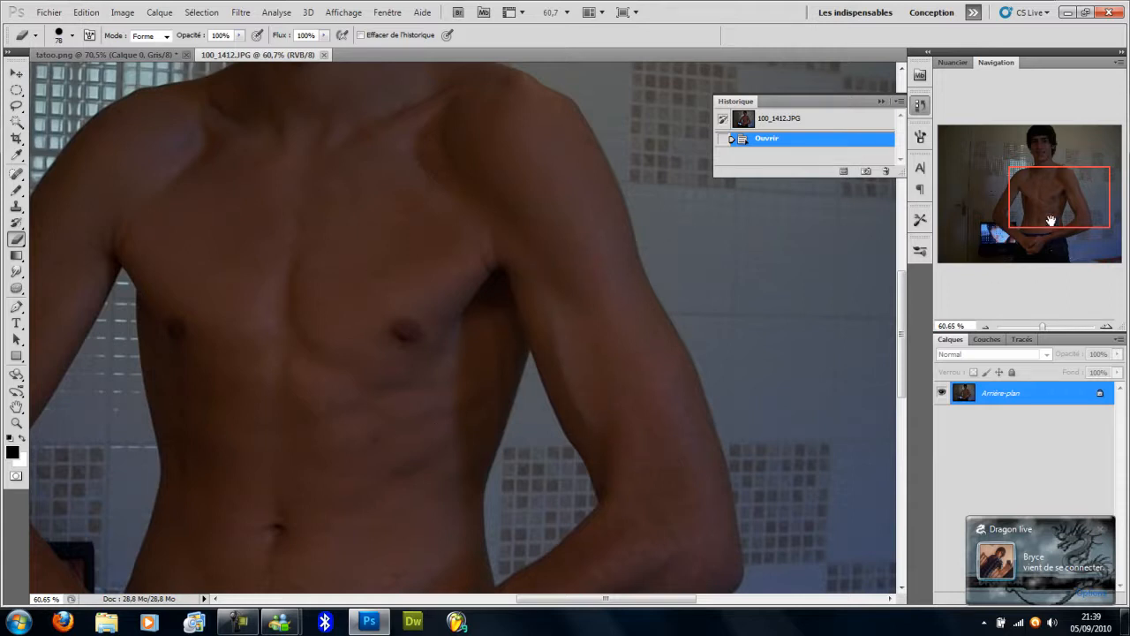
pyautogui.moveTo(1071, 179); pyautogui.dragTo(1075, 182)
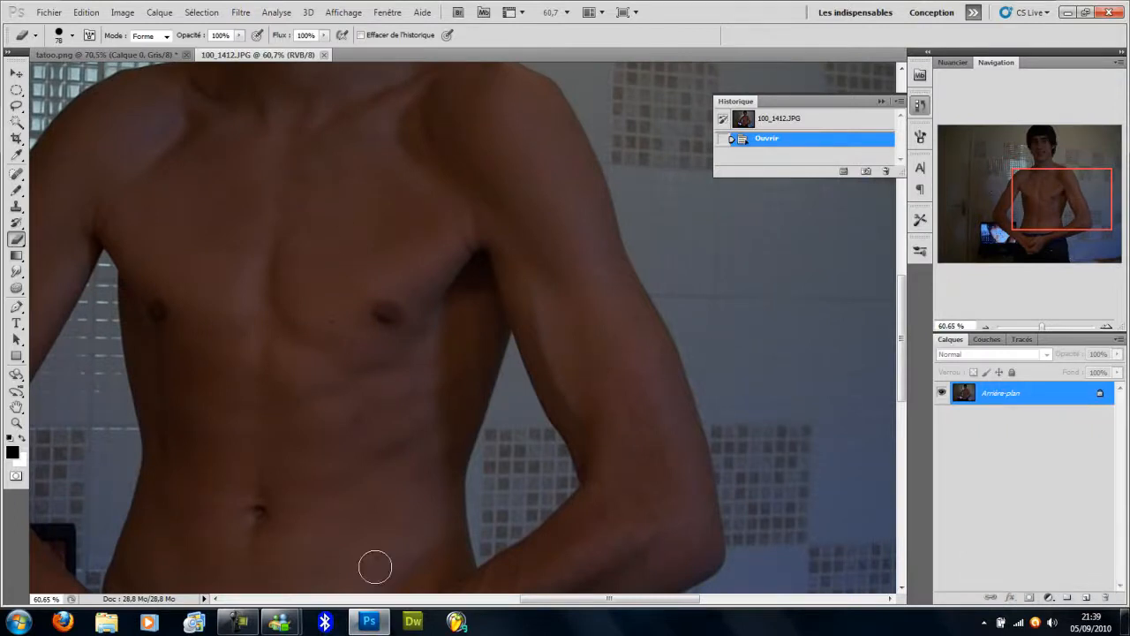
pyautogui.click(113, 55)
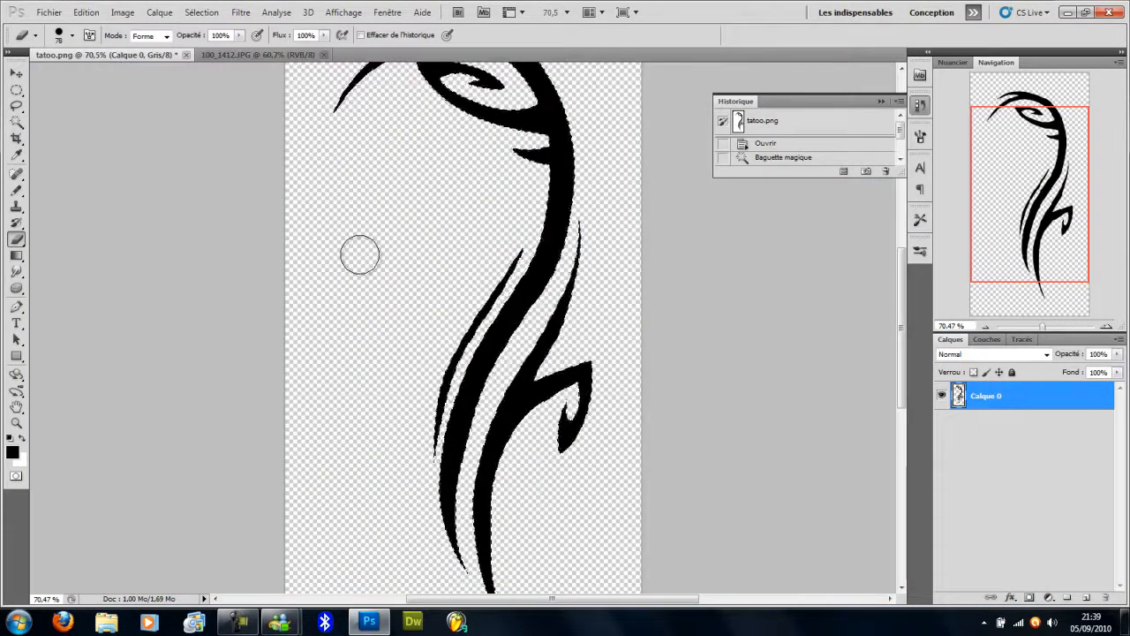
pyautogui.moveTo(1043, 326); pyautogui.dragTo(1041, 327)
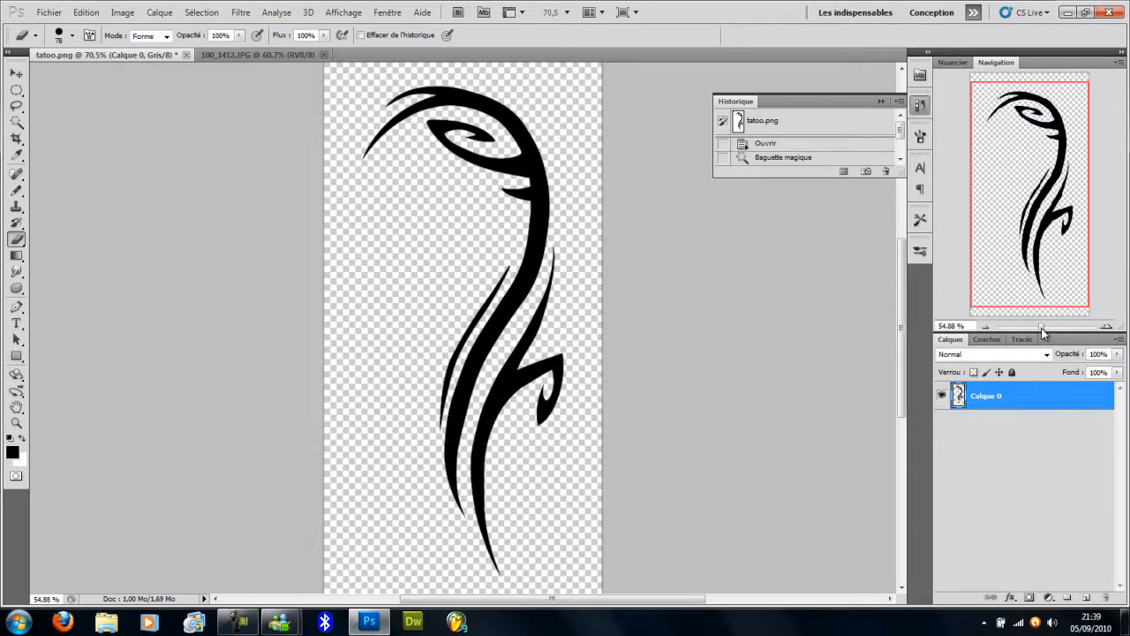
pyautogui.click(251, 54)
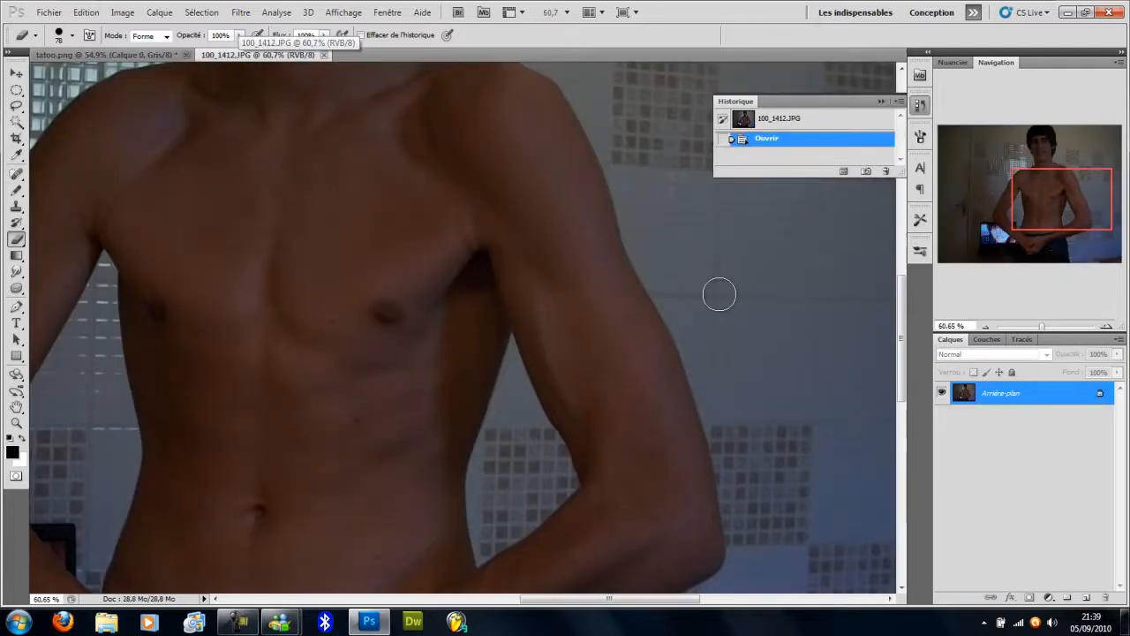
# - Select the man's left upper arm with the Polygonal Lasso, tracing from the armpit down to the elbow crease and up the outer edge to the shoulder
pyautogui.click(17, 106)
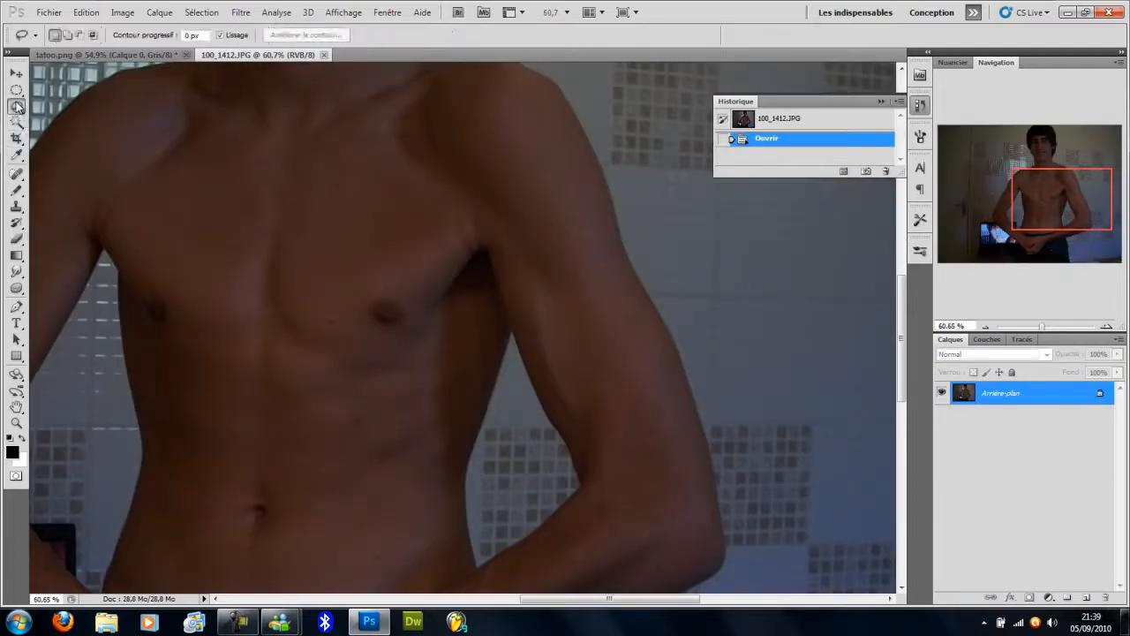
pyautogui.click(16, 106)
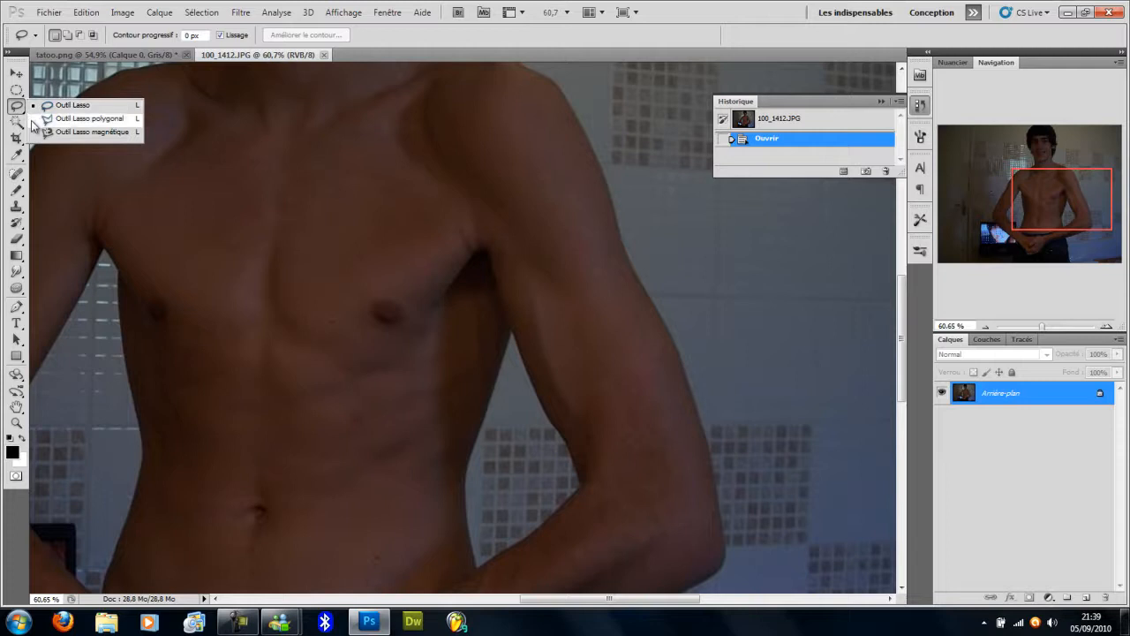
pyautogui.click(33, 119)
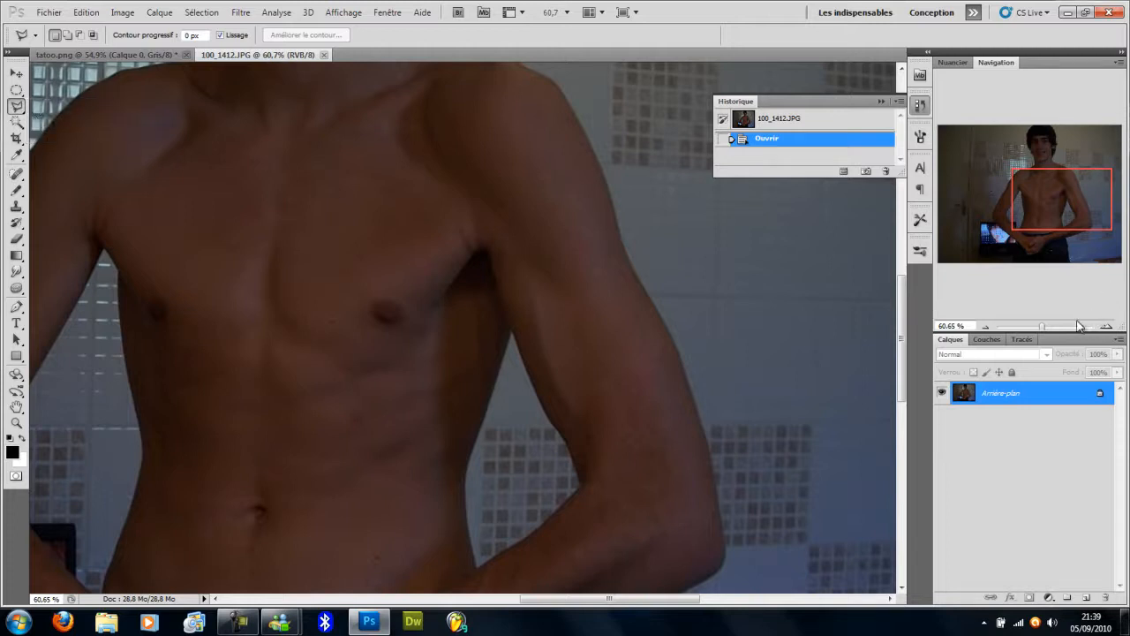
pyautogui.moveTo(1037, 326); pyautogui.dragTo(1043, 327)
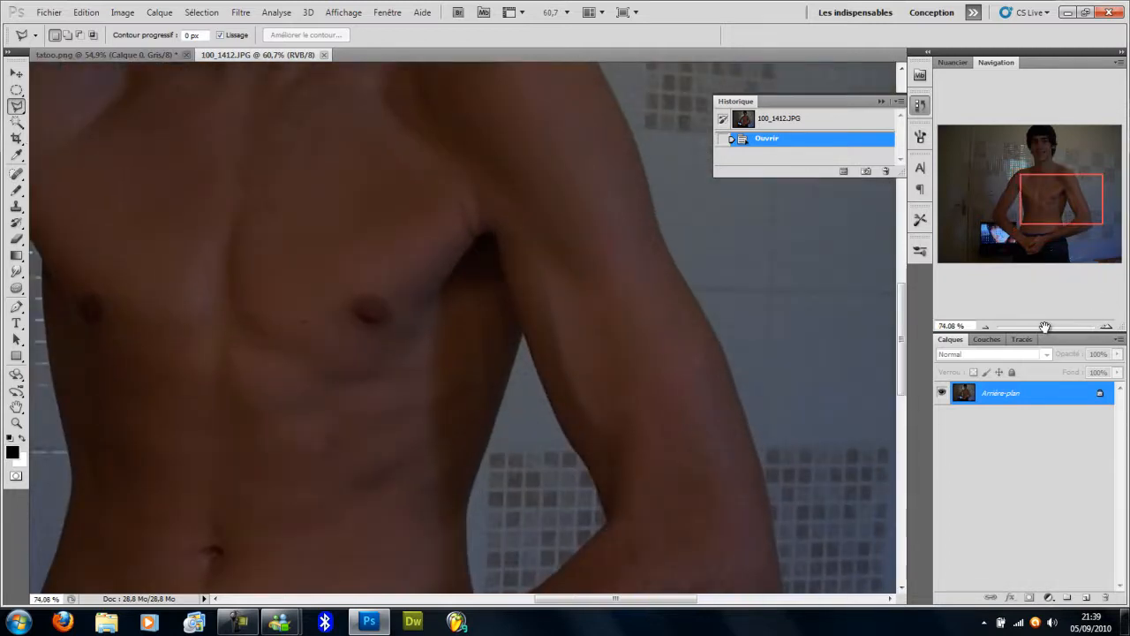
pyautogui.moveTo(1061, 196)
pyautogui.mouseDown()
pyautogui.moveTo(1056, 204)
pyautogui.moveTo(1061, 196)
pyautogui.mouseUp()
pyautogui.moveTo(1045, 330); pyautogui.dragTo(1051, 330)
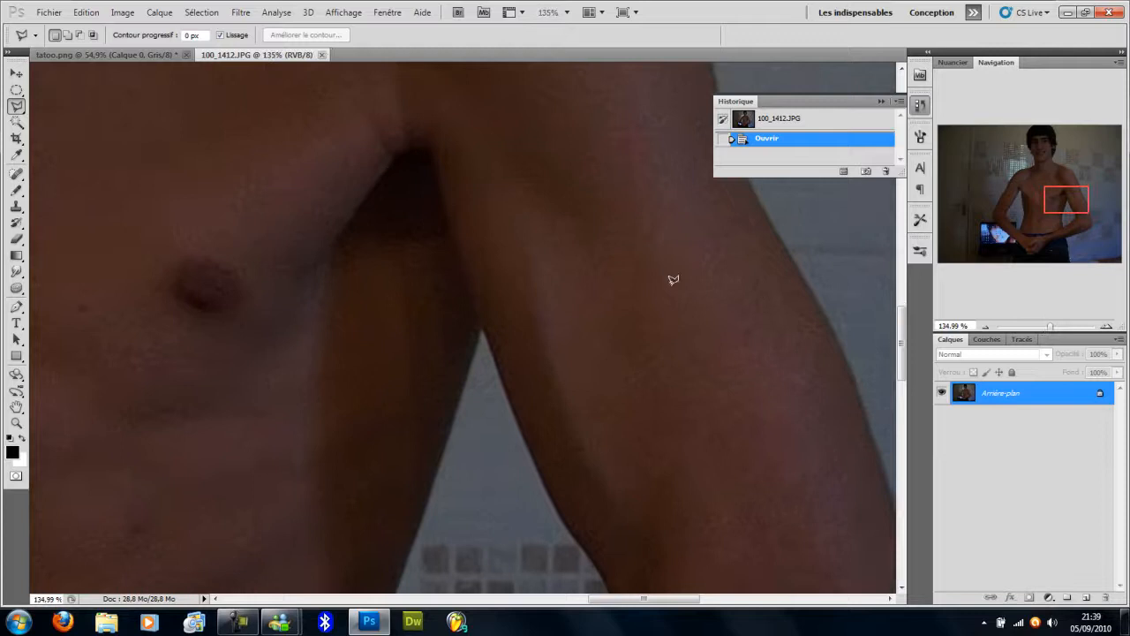
pyautogui.click(431, 151)
pyautogui.click(459, 261)
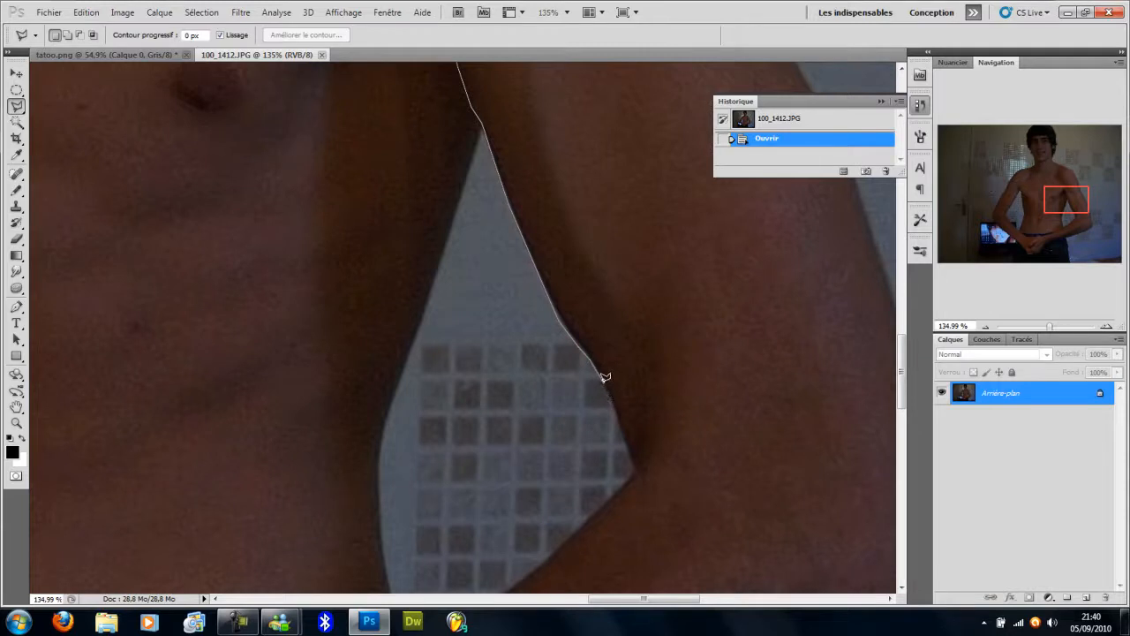
pyautogui.click(604, 376)
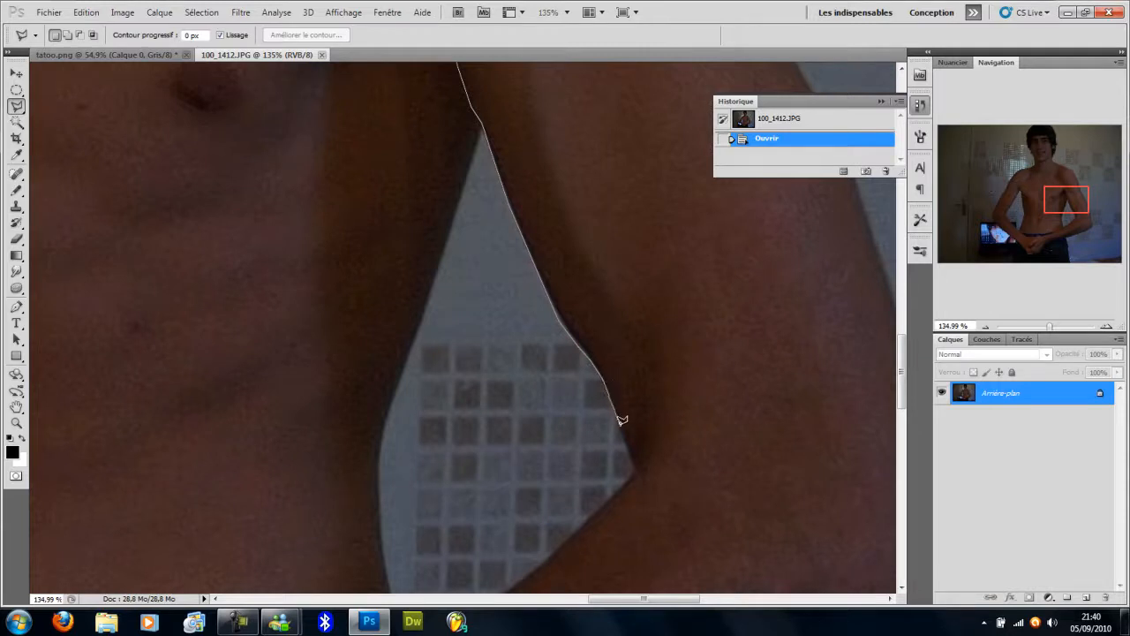
pyautogui.click(635, 476)
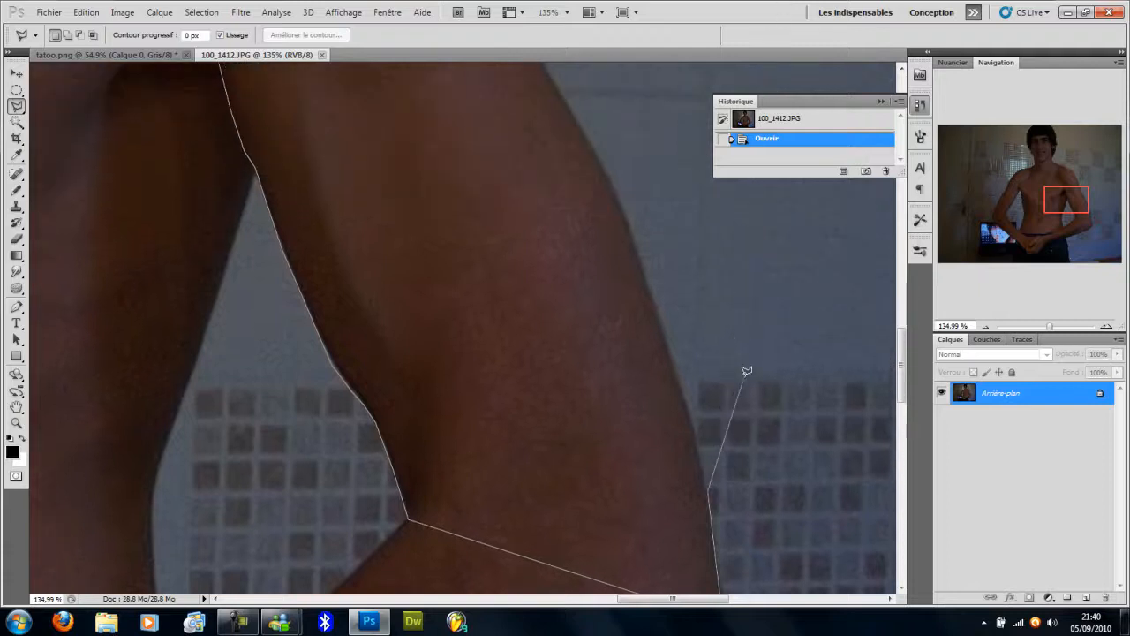
pyautogui.click(697, 424)
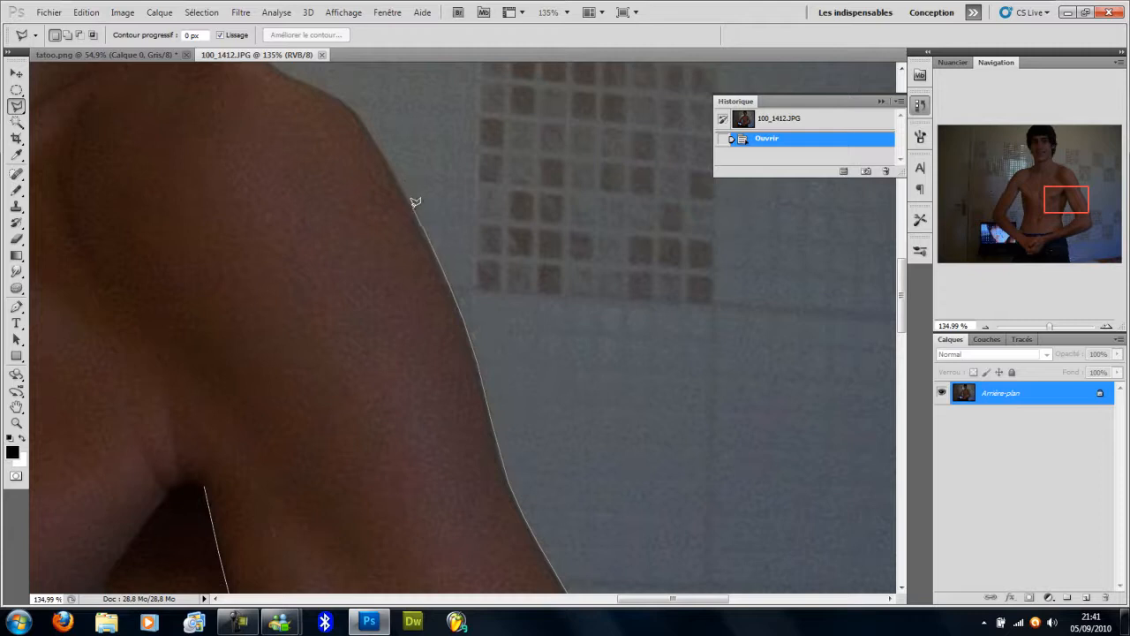
pyautogui.click(362, 118)
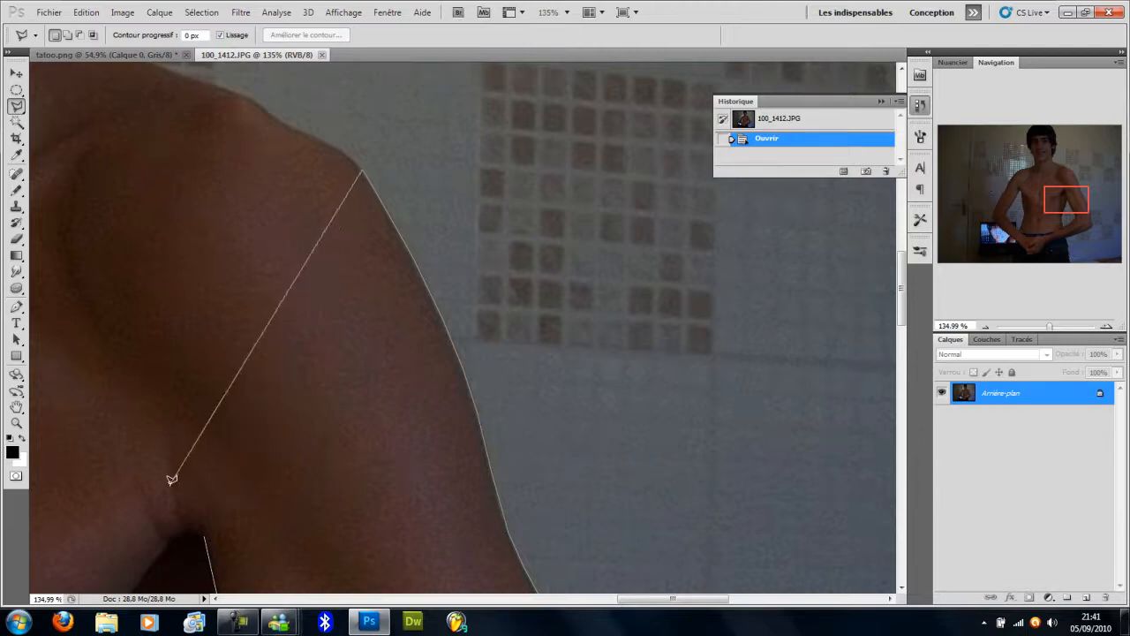
pyautogui.click(202, 525)
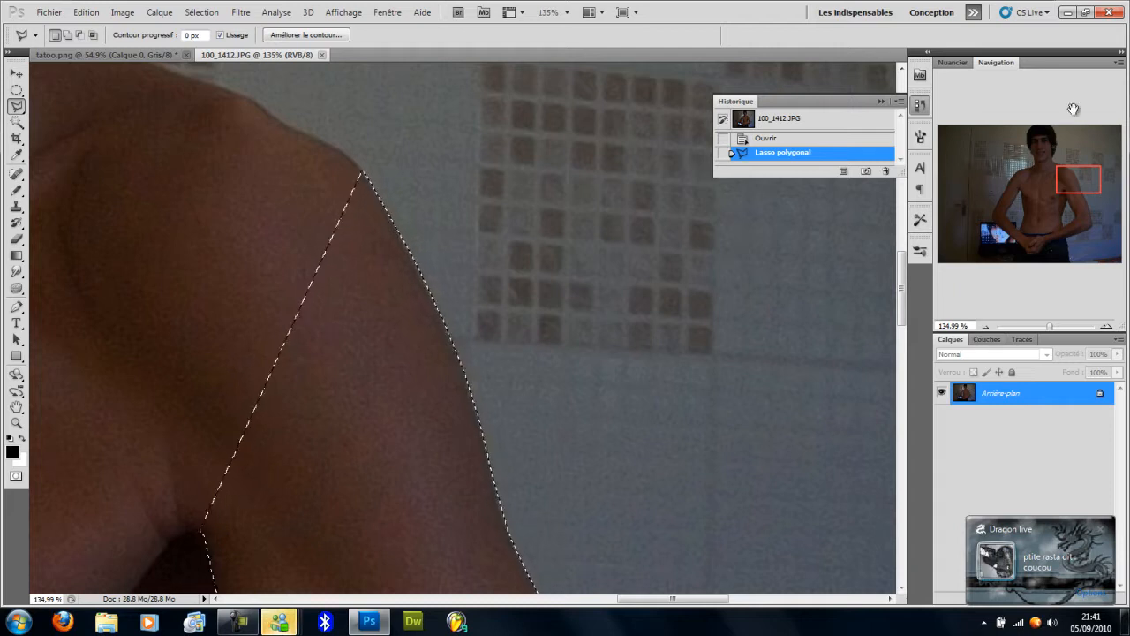
# - Warp the selected upper arm with Déformation, bulging its outer edge away from the body and its inner edge slightly toward the torso, and apply it
pyautogui.moveTo(1078, 180)
pyautogui.mouseDown()
pyautogui.moveTo(1077, 221)
pyautogui.moveTo(1076, 199)
pyautogui.mouseUp()
pyautogui.moveTo(1049, 327); pyautogui.dragTo(1044, 328)
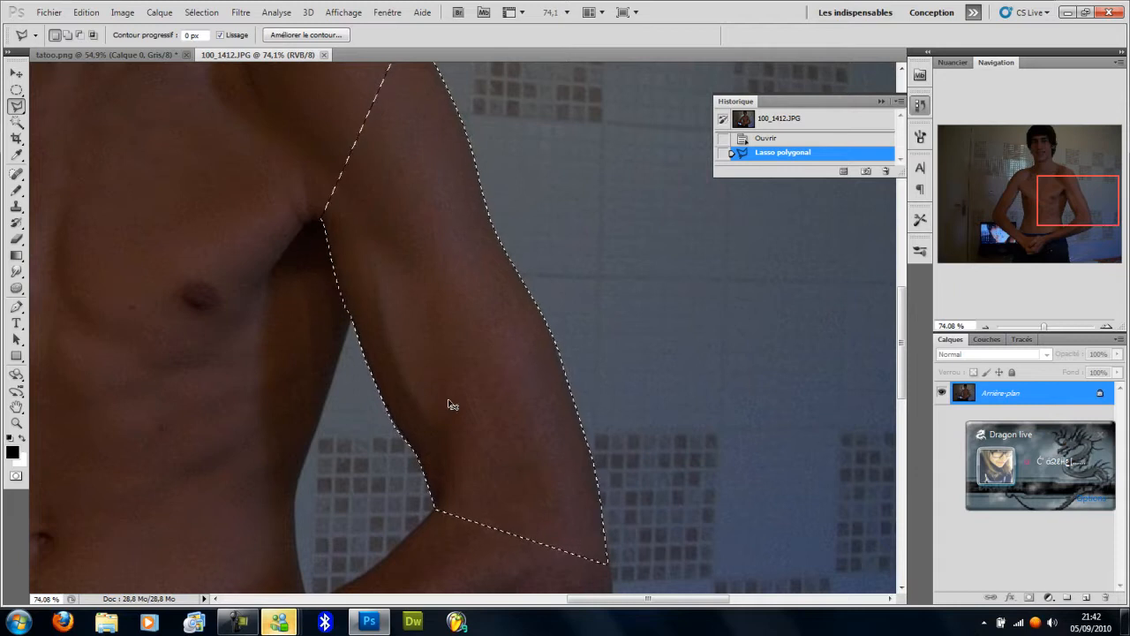
pyautogui.hotkey('ctrl', 't')
pyautogui.rightClick(517, 460)
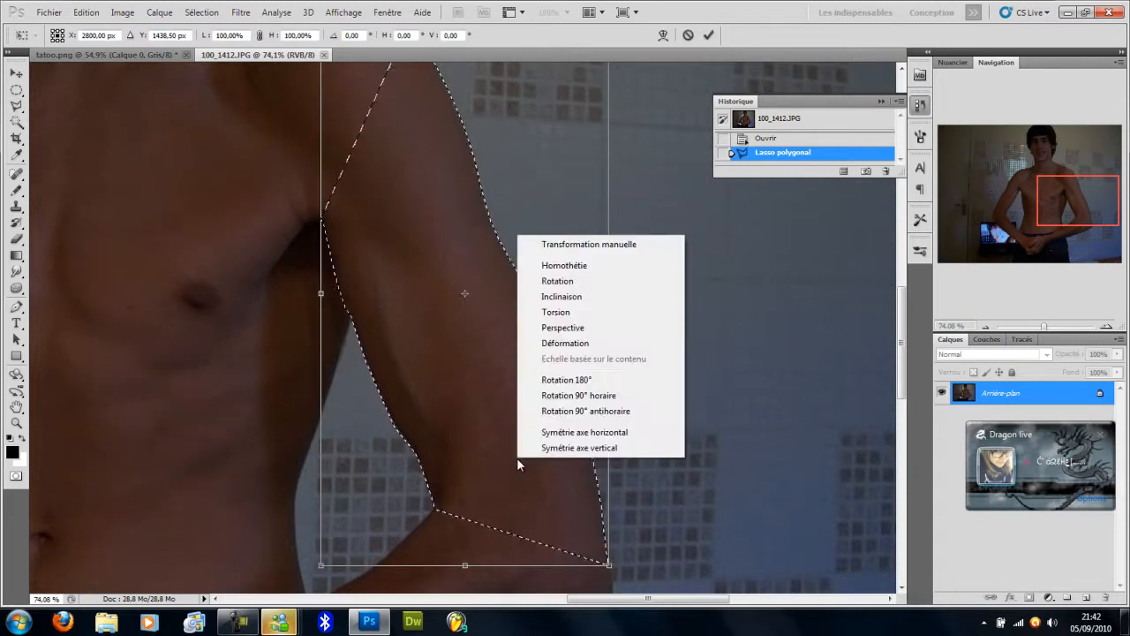
pyautogui.click(565, 343)
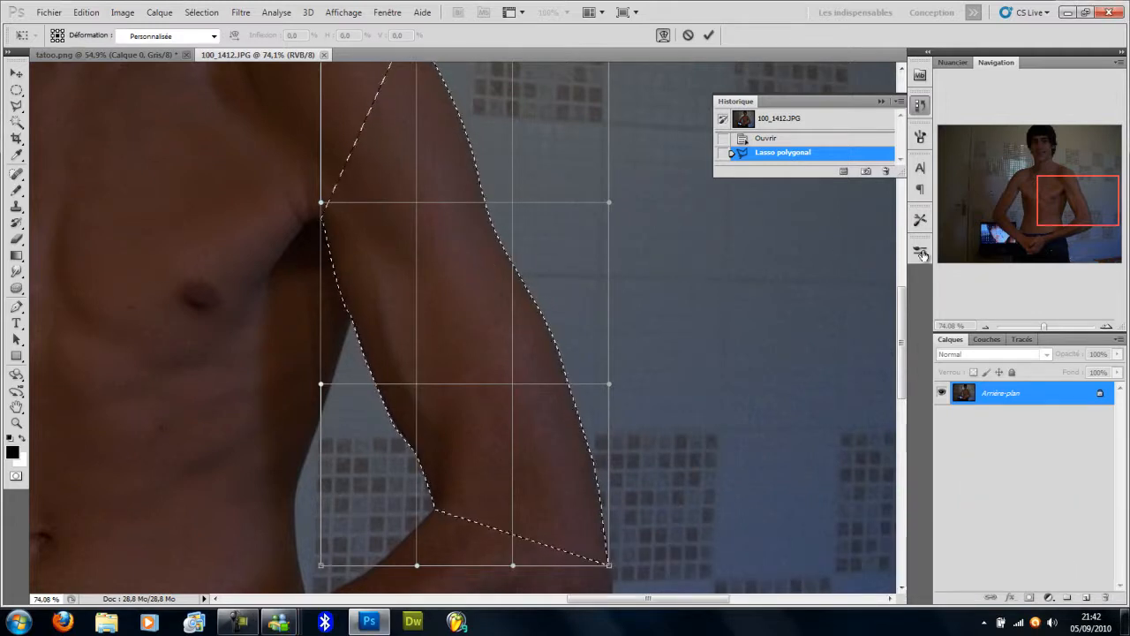
pyautogui.moveTo(1046, 324); pyautogui.dragTo(1043, 328)
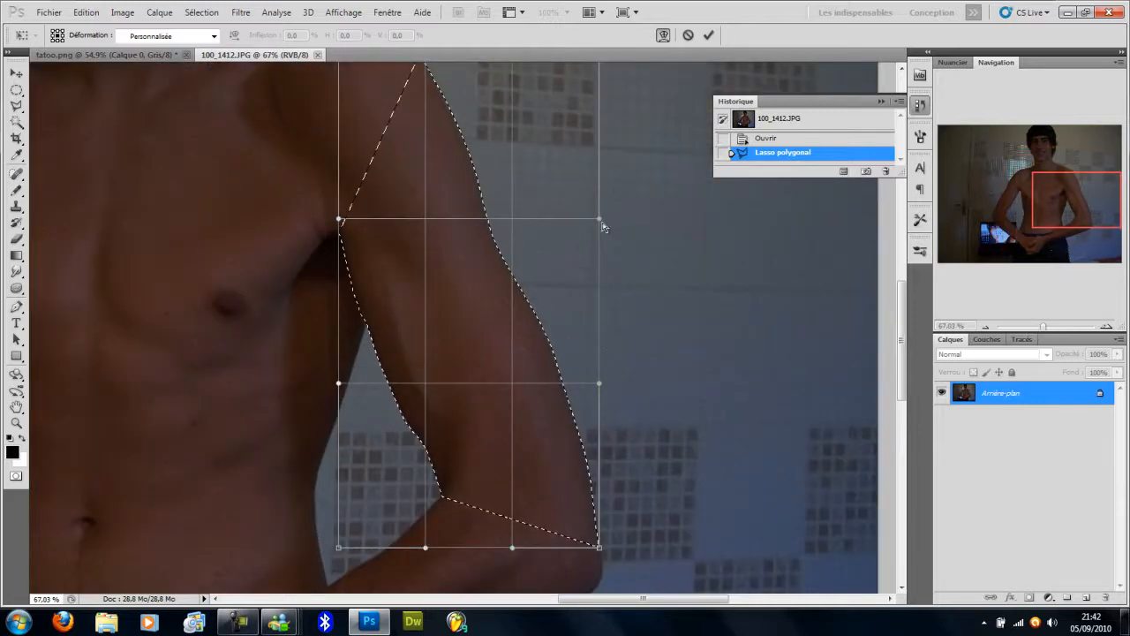
pyautogui.moveTo(599, 219); pyautogui.dragTo(618, 218)
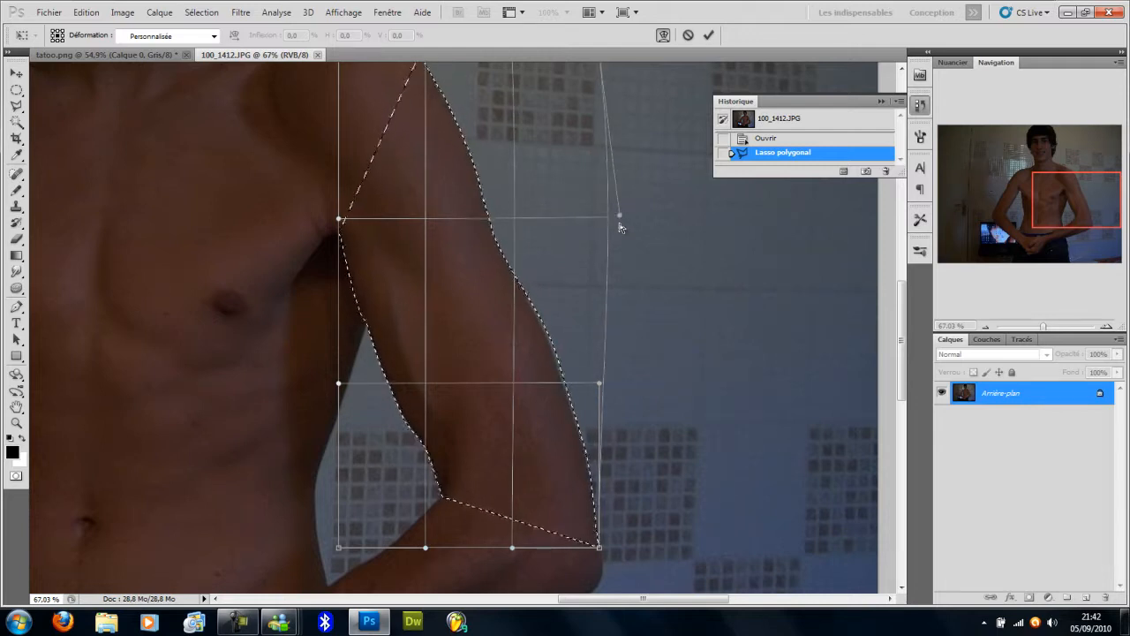
pyautogui.moveTo(599, 385); pyautogui.dragTo(611, 381)
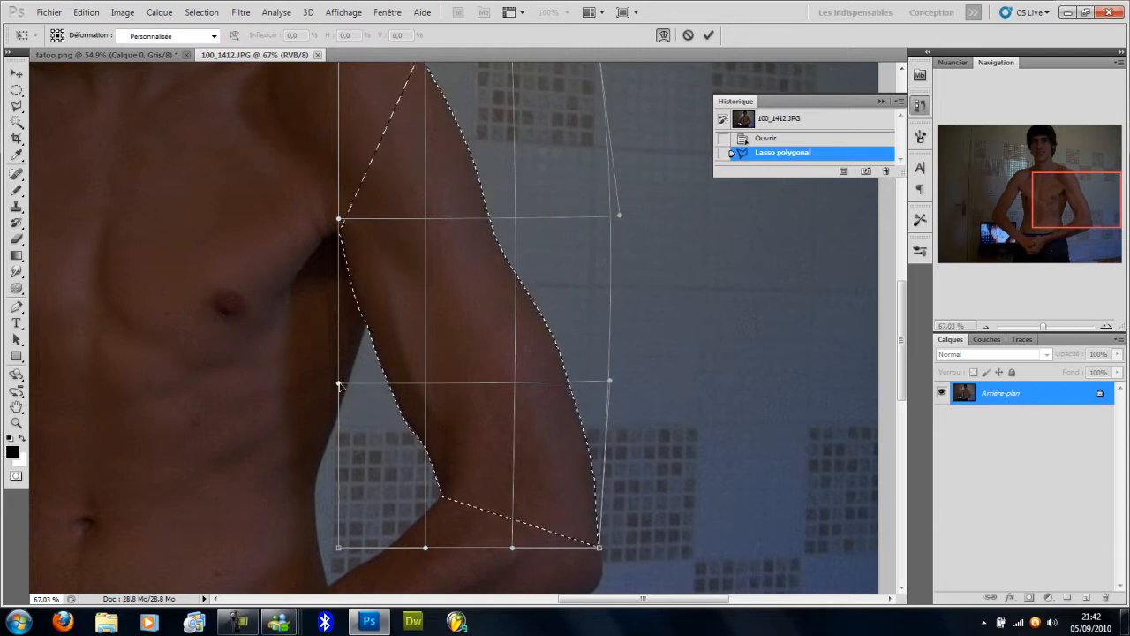
pyautogui.moveTo(340, 382); pyautogui.dragTo(332, 388)
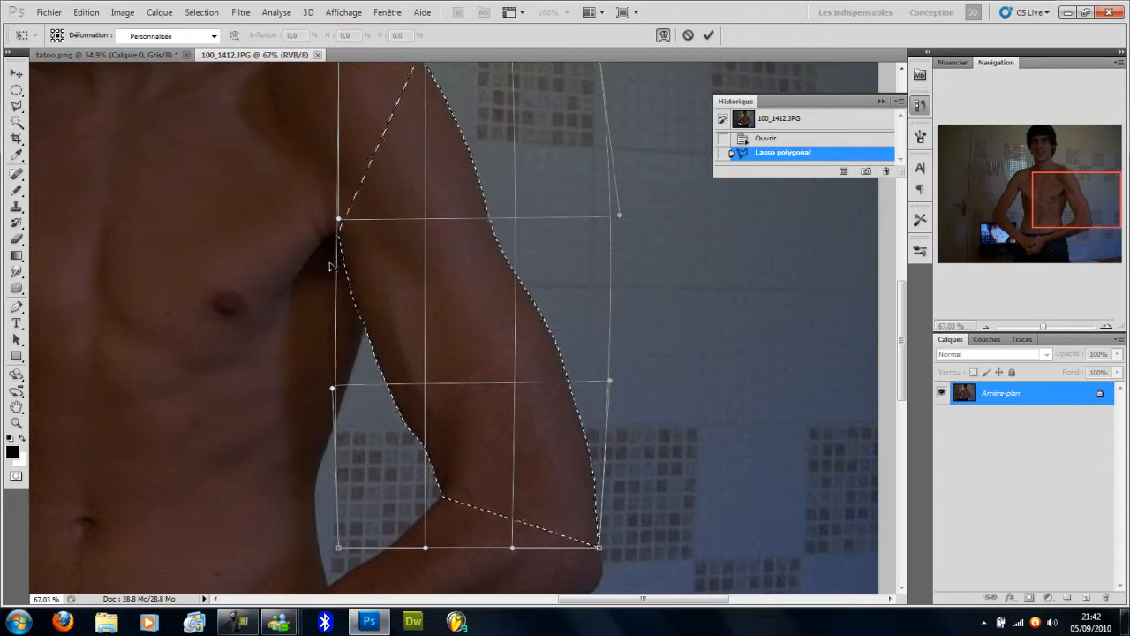
pyautogui.moveTo(340, 223); pyautogui.dragTo(337, 226)
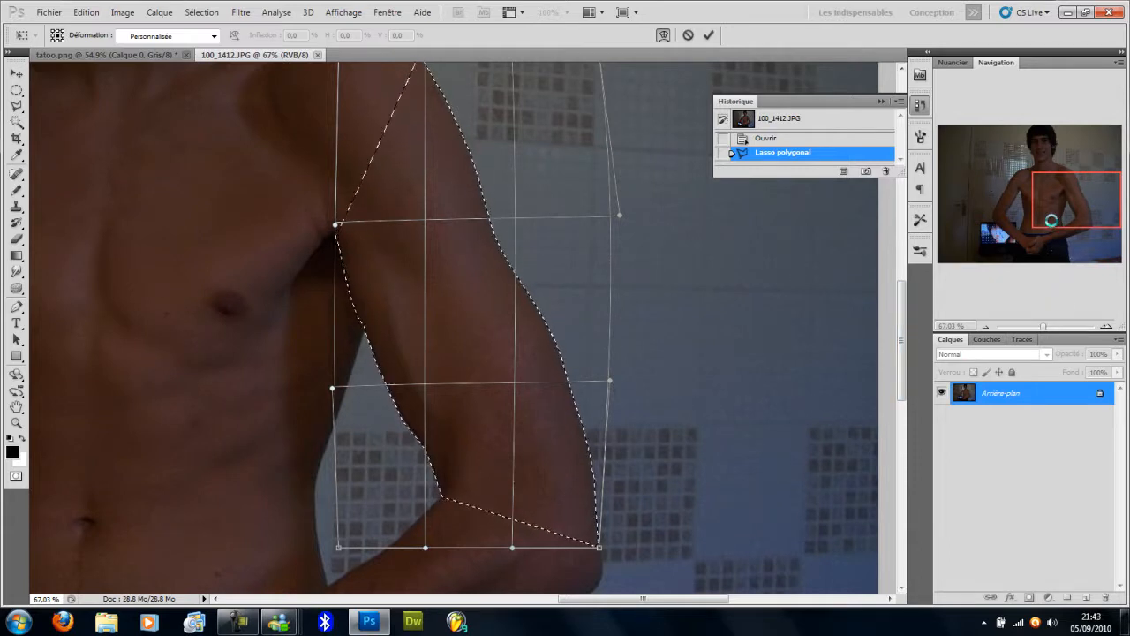
pyautogui.press('Return')
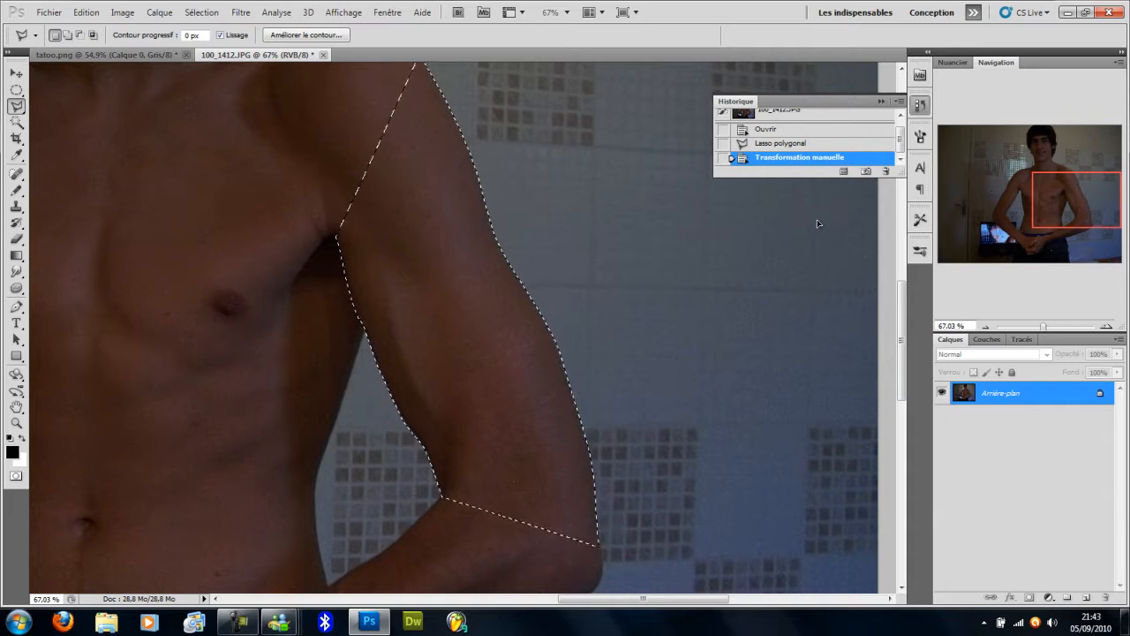
# - Deselect the arm and heal the pale seam line across the left shoulder with the content-aware Spot Healing Brush at size 19
pyautogui.hotkey('ctrl', 'd')
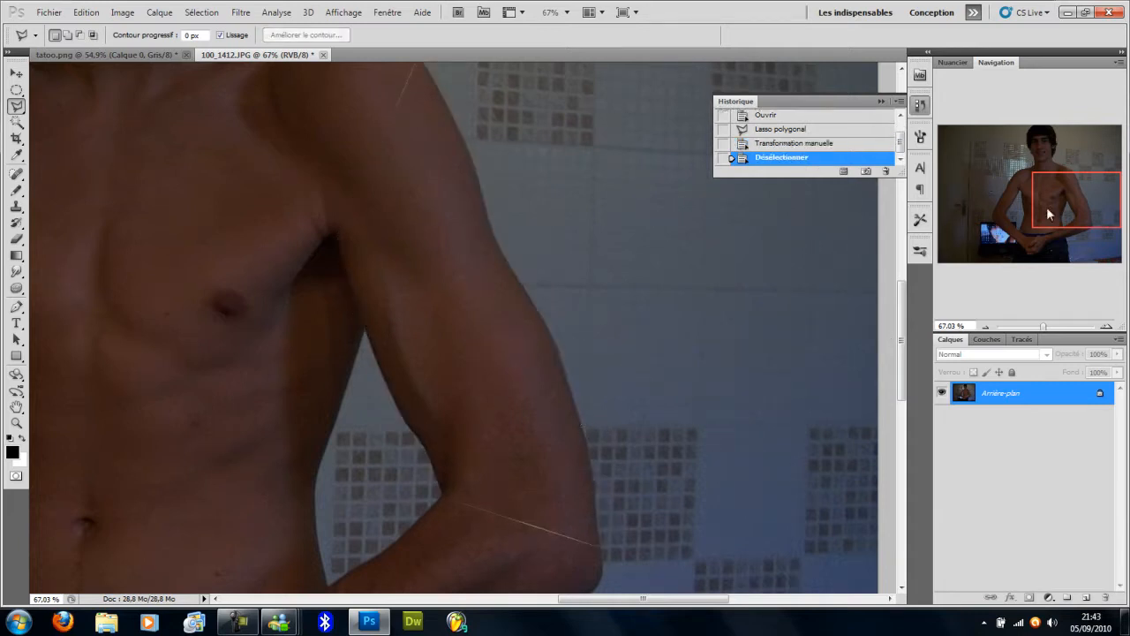
pyautogui.moveTo(1044, 327); pyautogui.dragTo(1053, 327)
pyautogui.moveTo(1084, 198); pyautogui.dragTo(1078, 175)
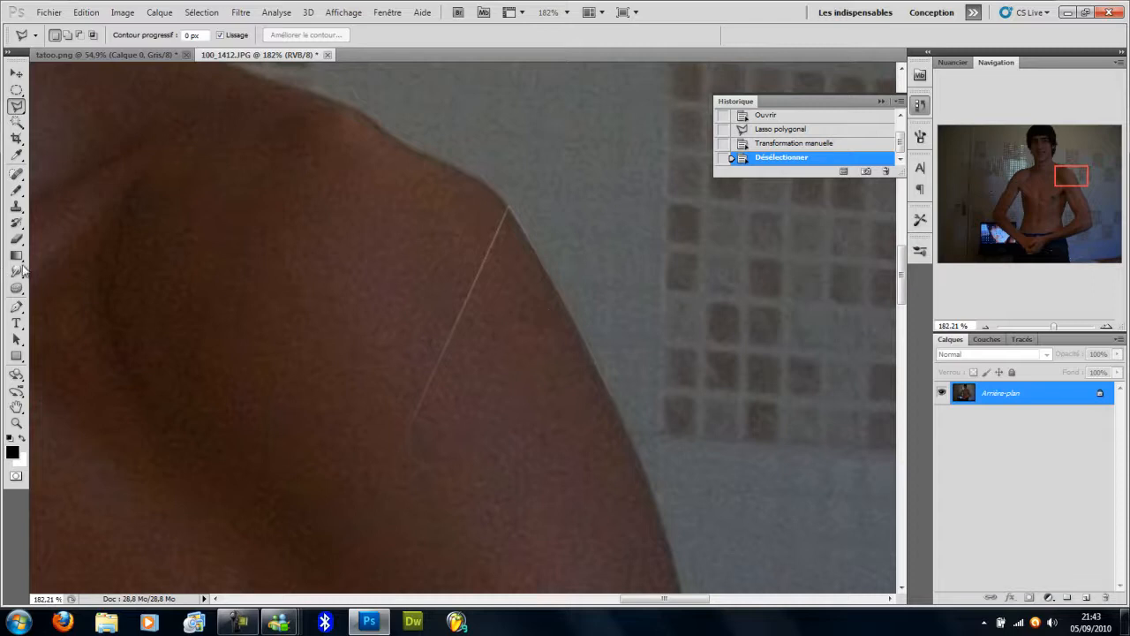
pyautogui.click(20, 177)
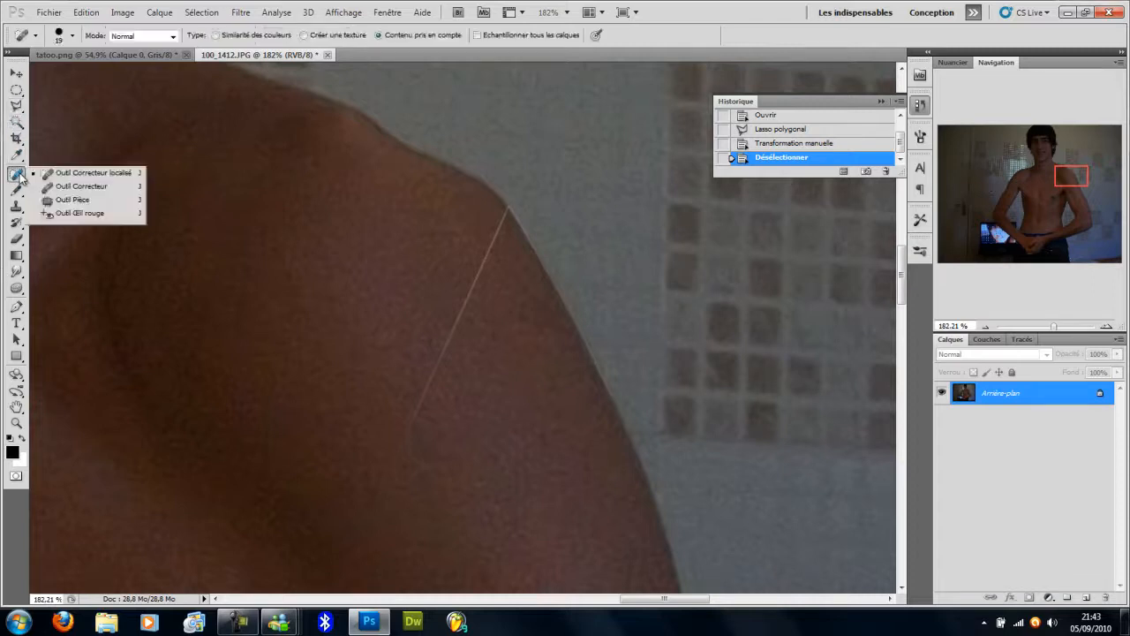
pyautogui.click(75, 174)
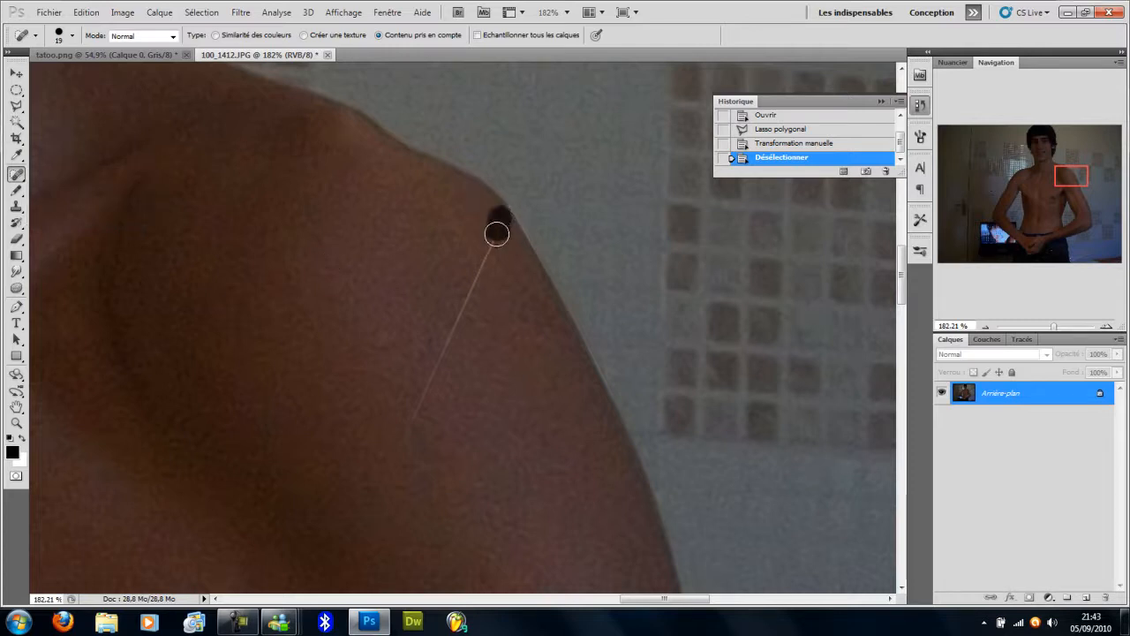
pyautogui.moveTo(496, 233); pyautogui.dragTo(491, 272)
pyautogui.moveTo(466, 314); pyautogui.dragTo(382, 497)
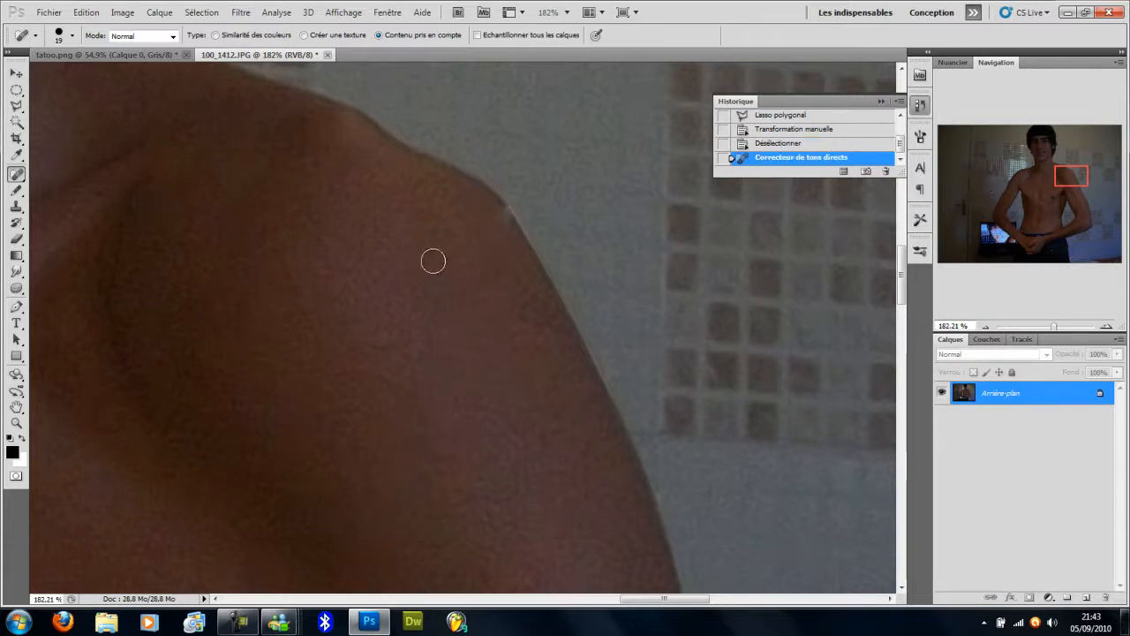
pyautogui.click(498, 218)
pyautogui.moveTo(499, 225)
pyautogui.mouseDown()
pyautogui.moveTo(510, 239)
pyautogui.moveTo(488, 215)
pyautogui.mouseUp()
# - Heal the pale seam line running across the left elbow from its outer edge to the inner crease
pyautogui.moveTo(1071, 180); pyautogui.dragTo(1084, 225)
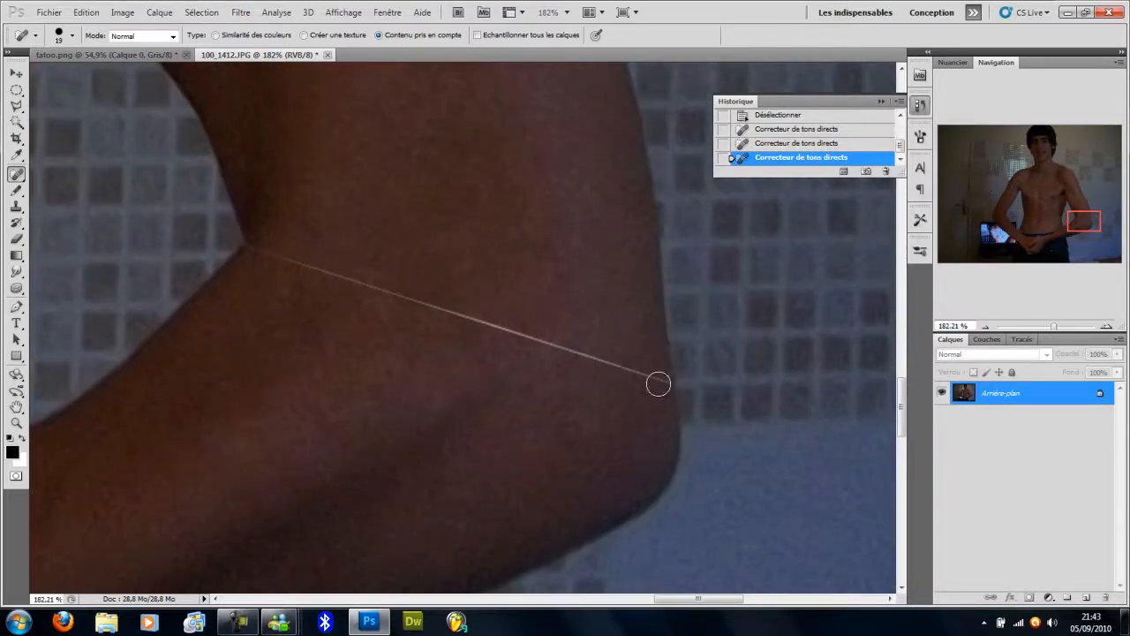
pyautogui.moveTo(658, 382); pyautogui.dragTo(304, 267)
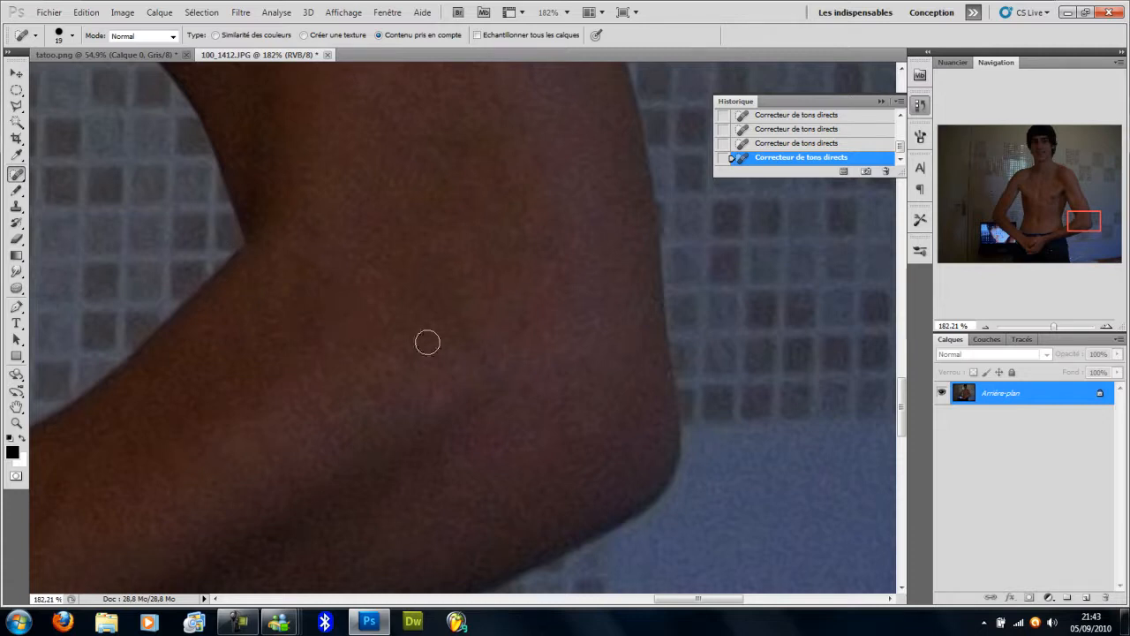
pyautogui.moveTo(1053, 328); pyautogui.dragTo(1042, 328)
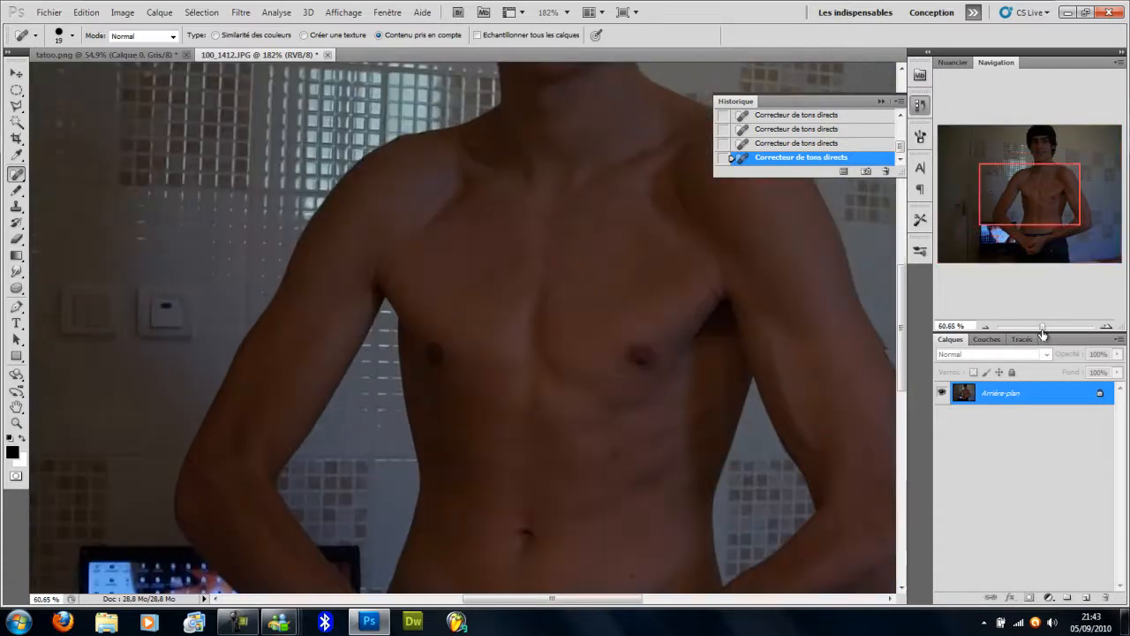
pyautogui.moveTo(1056, 203); pyautogui.dragTo(1101, 212)
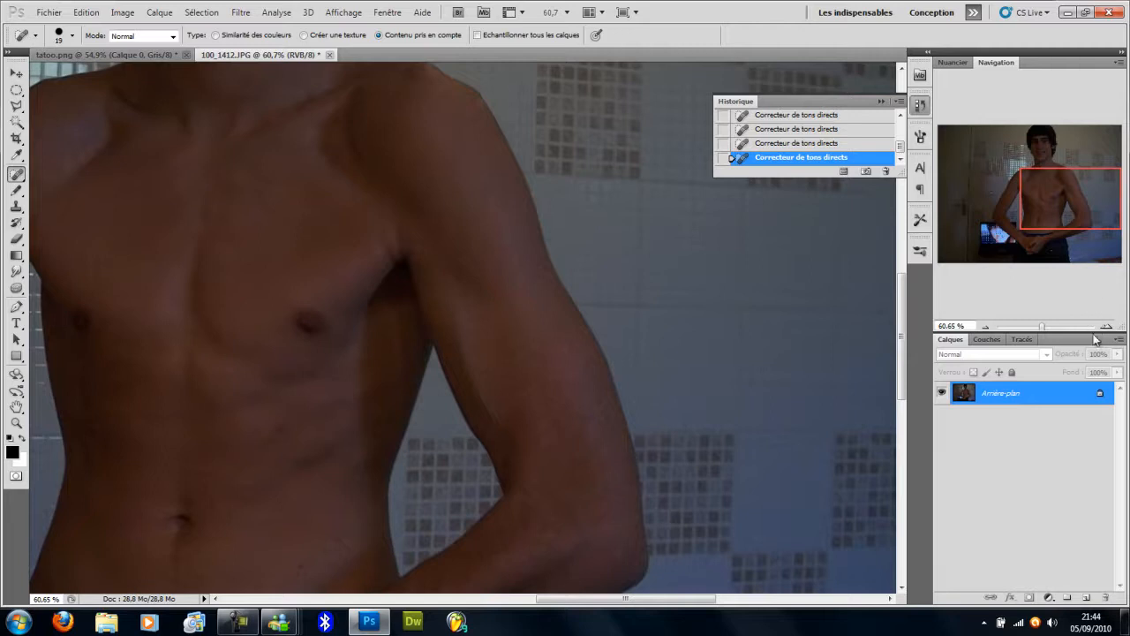
# - Smooth the notch in the left shoulder's outer contour using the Smudge tool at 21 px and 50% strength
pyautogui.moveTo(1043, 329); pyautogui.dragTo(1048, 327)
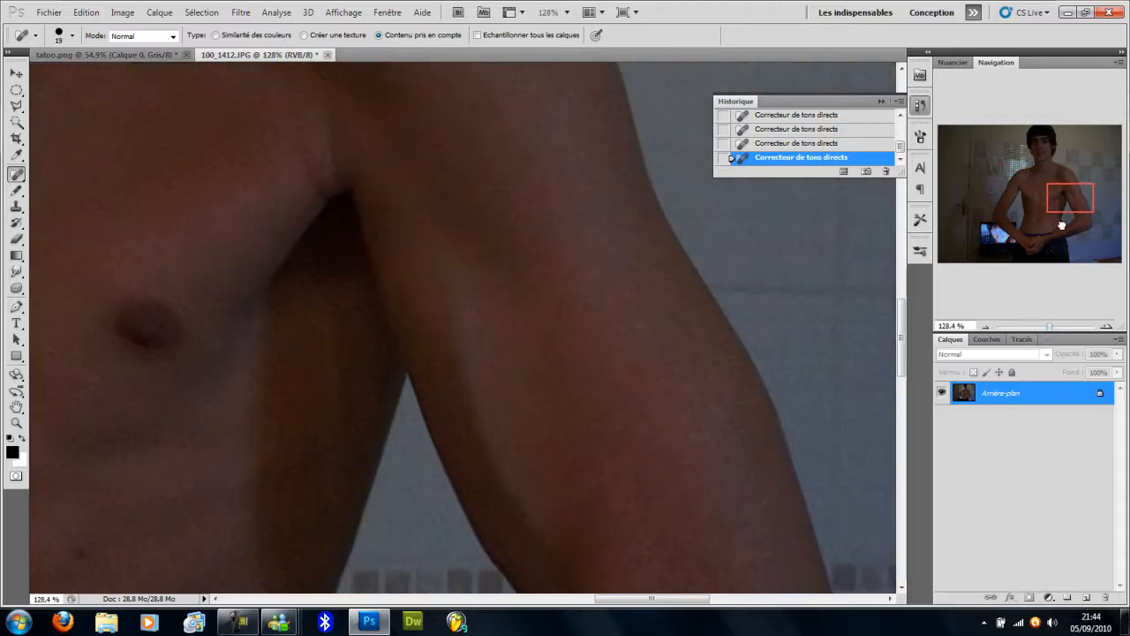
pyautogui.moveTo(1066, 191); pyautogui.dragTo(1061, 168)
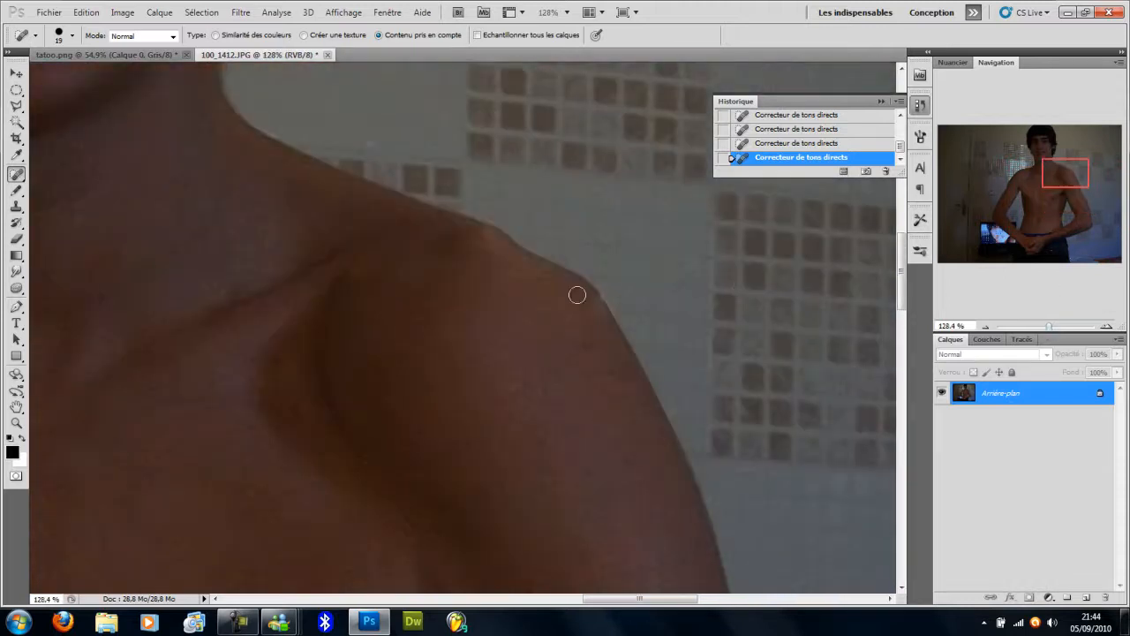
pyautogui.click(16, 277)
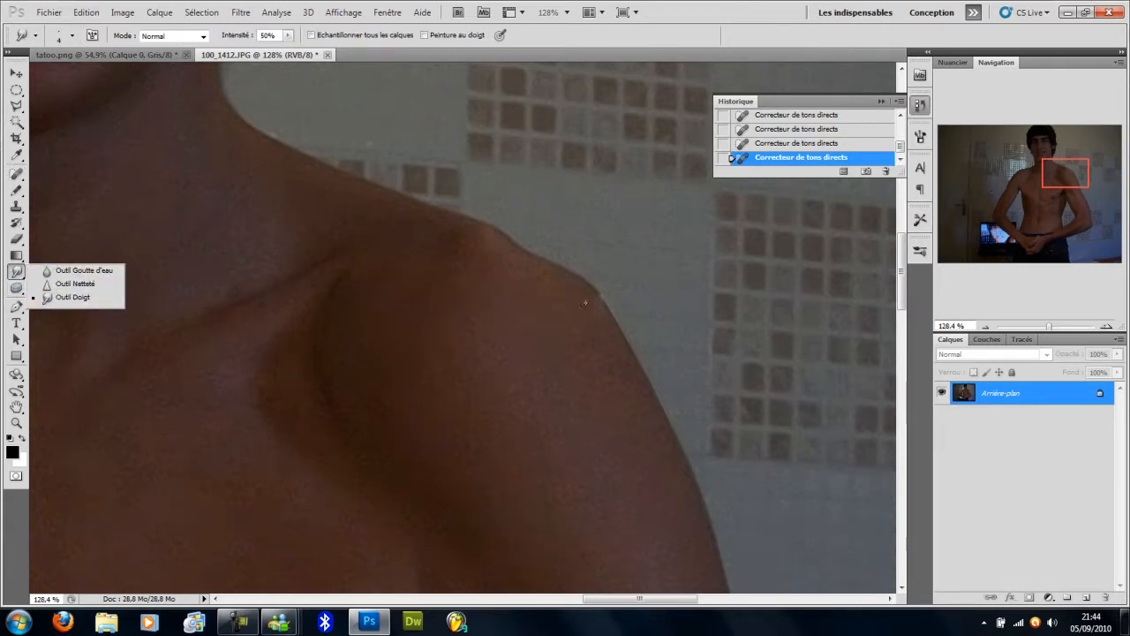
pyautogui.click(72, 37)
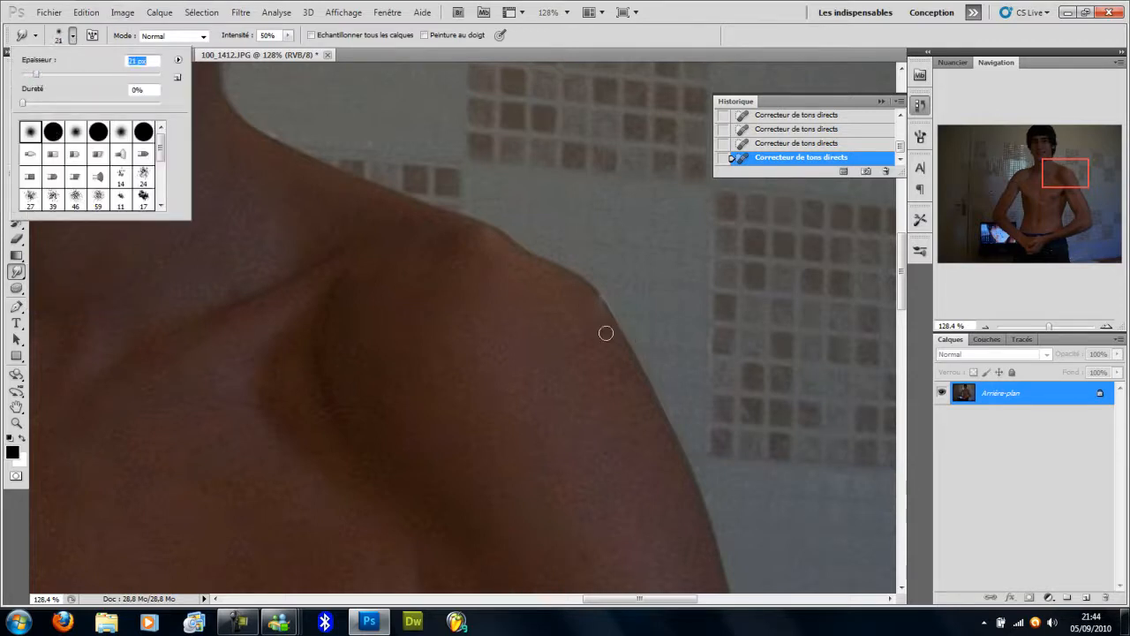
pyautogui.moveTo(594, 302); pyautogui.dragTo(596, 301)
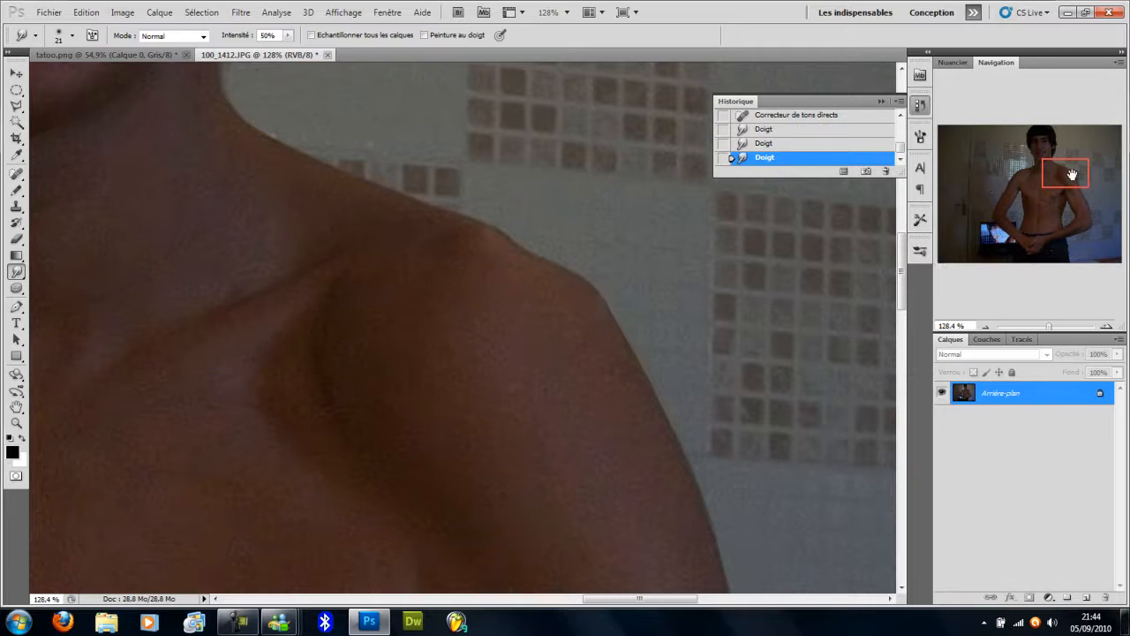
# - Copy the selected tribal design from tatoo.png and paste it as a new layer over the man's left side in 100_1412.JPG
pyautogui.moveTo(1073, 174); pyautogui.dragTo(1073, 186)
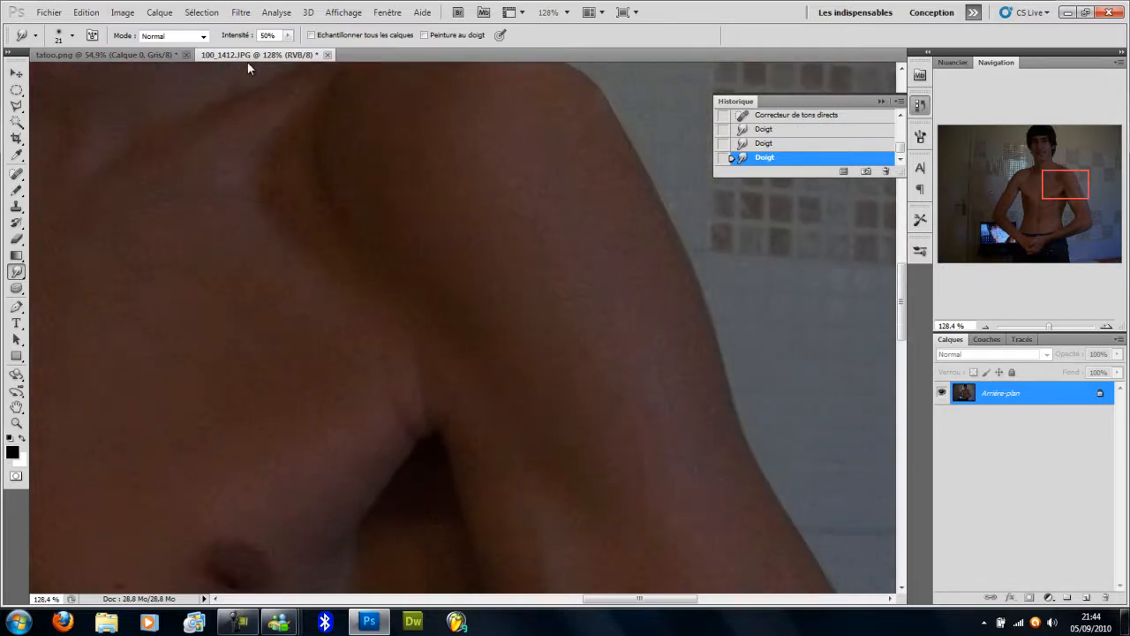
pyautogui.click(146, 54)
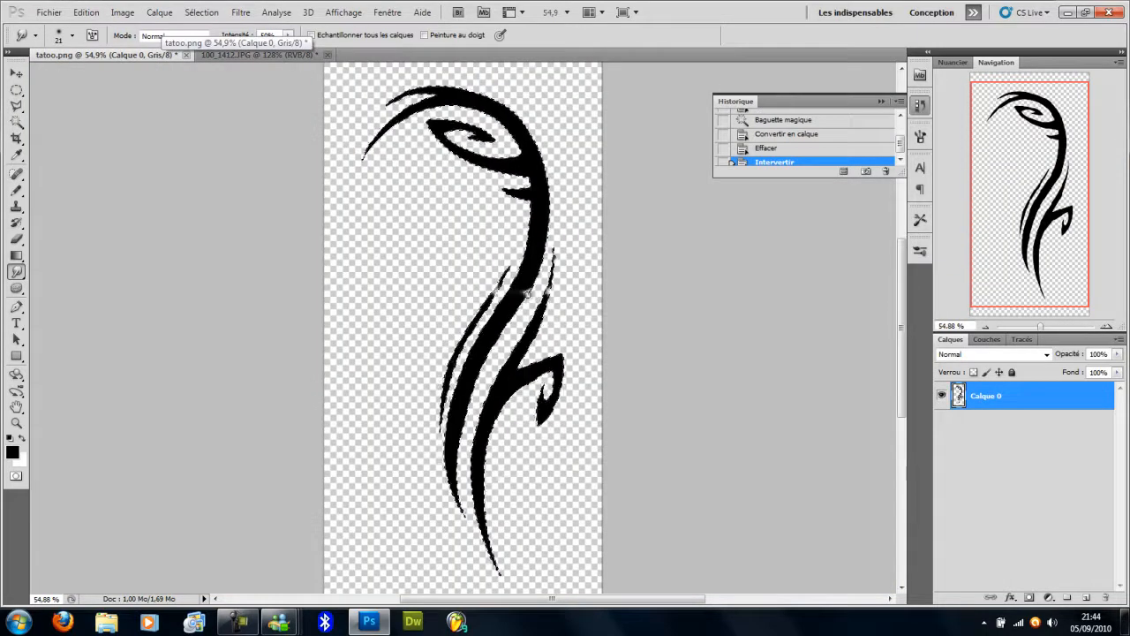
pyautogui.moveTo(528, 294); pyautogui.dragTo(556, 323)
pyautogui.hotkey('ctrl', 'z')
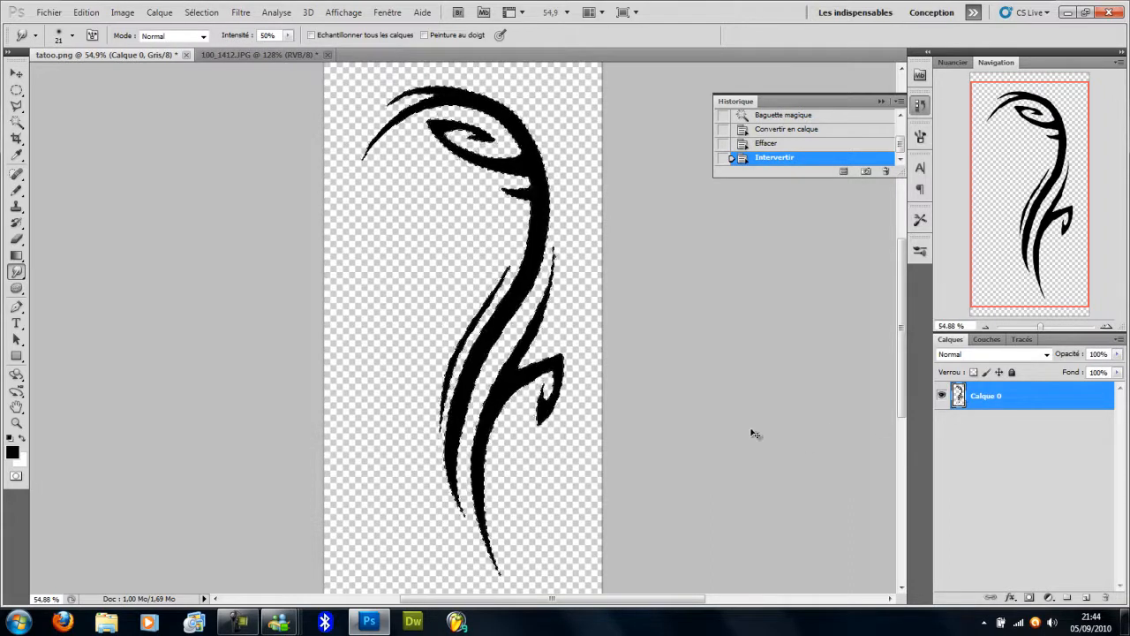
pyautogui.click(234, 53)
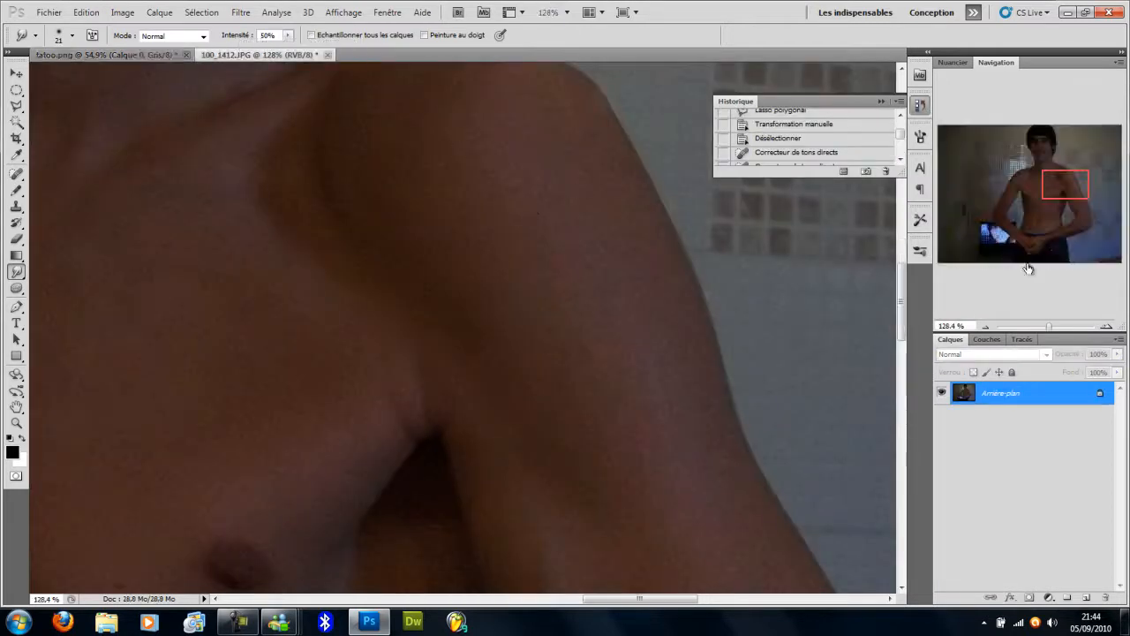
pyautogui.moveTo(1067, 176); pyautogui.dragTo(1071, 226)
pyautogui.moveTo(1052, 327); pyautogui.dragTo(1040, 325)
pyautogui.moveTo(1092, 229); pyautogui.dragTo(1085, 198)
pyautogui.hotkey('ctrl', 'v')
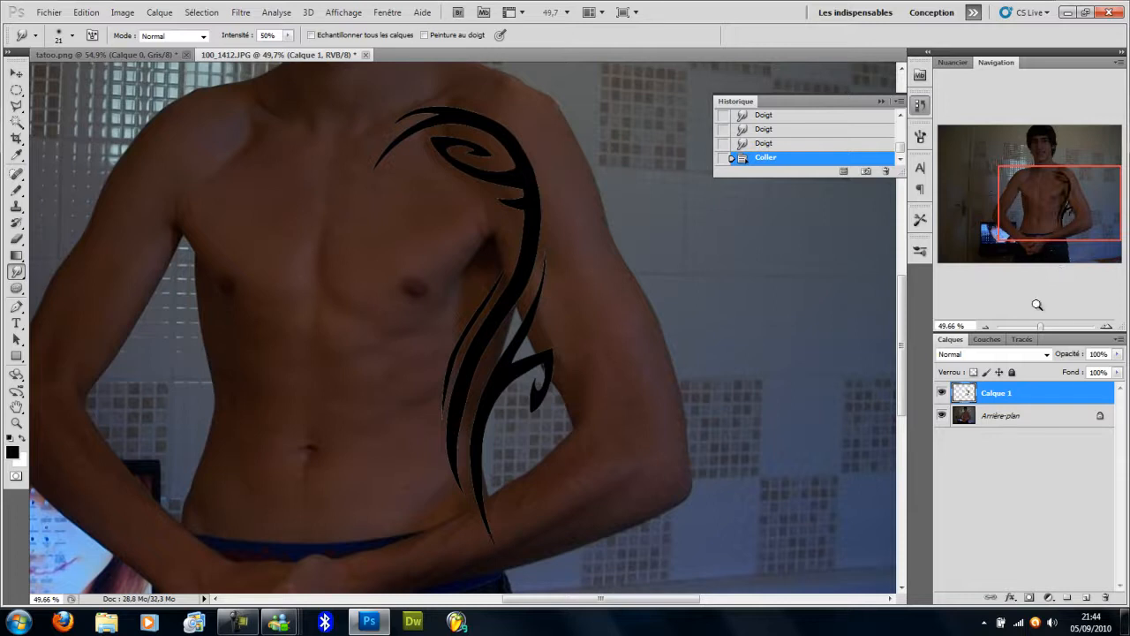
# - Scale the pasted tattoo proportionally to 43.57%, place it on the left upper arm near its outer edge, and apply the transform
pyautogui.hotkey('ctrl', 't')
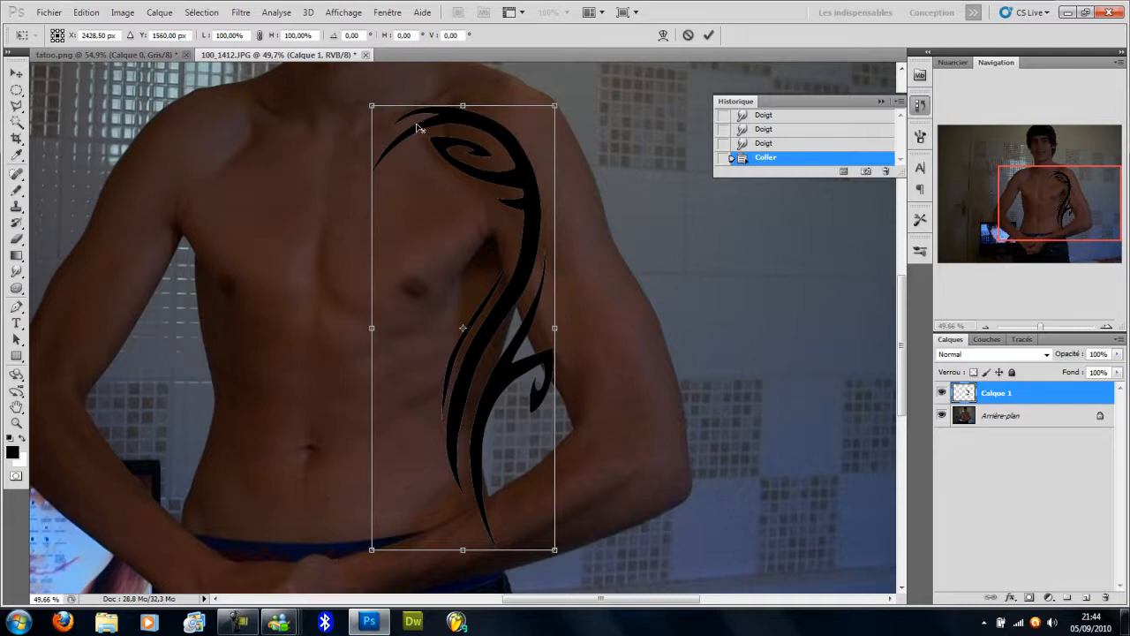
pyautogui.moveTo(374, 108); pyautogui.dragTo(583, 251)
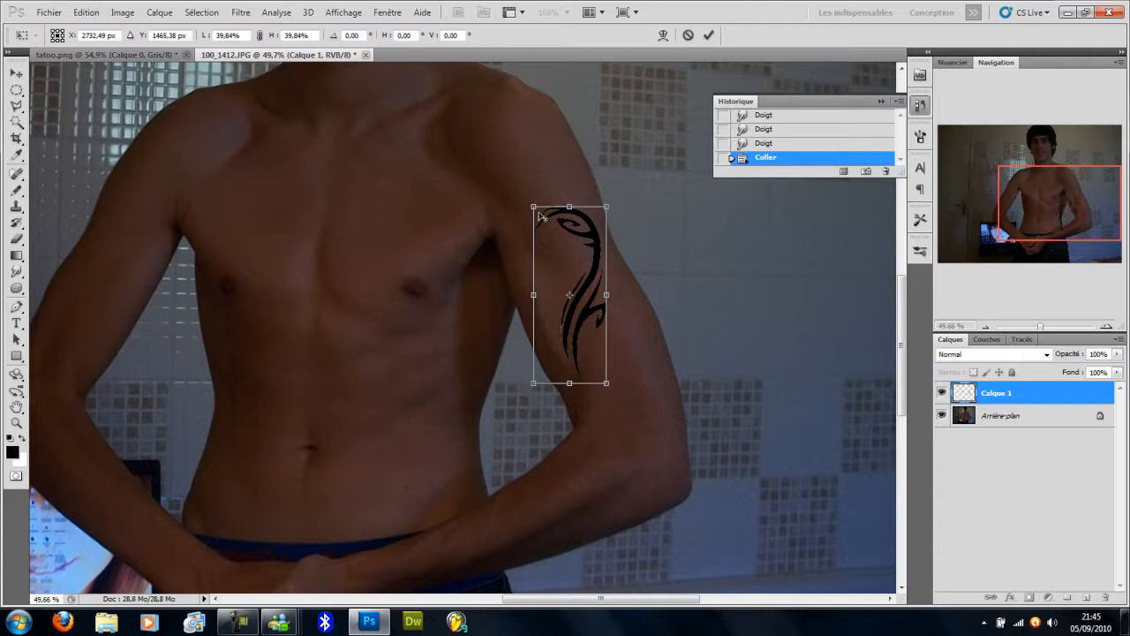
pyautogui.moveTo(606, 204); pyautogui.dragTo(615, 188)
pyautogui.moveTo(590, 245); pyautogui.dragTo(595, 244)
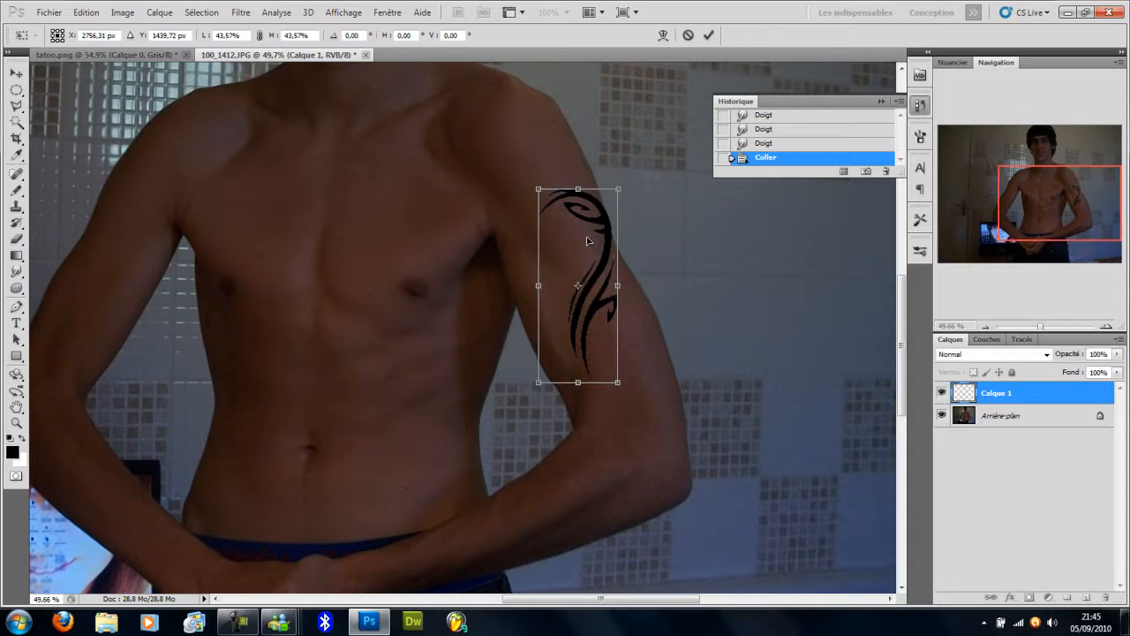
pyautogui.press('Return')
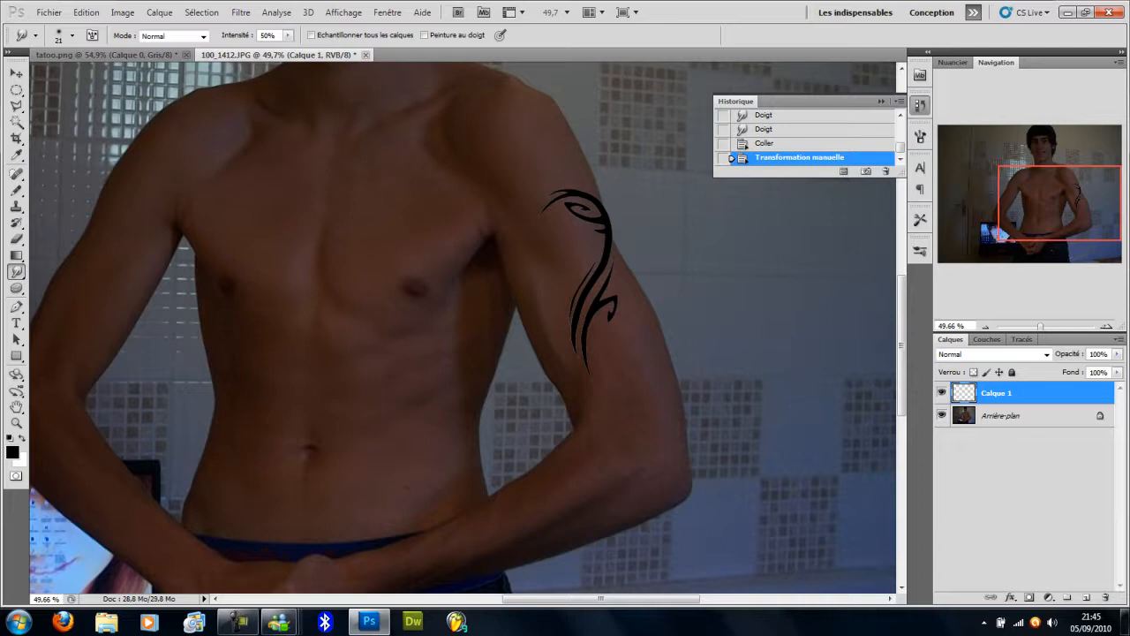
# - Remove the fringe from the tattoo layer with Supprimer la frange at a width of 1 pixel
pyautogui.click(123, 13)
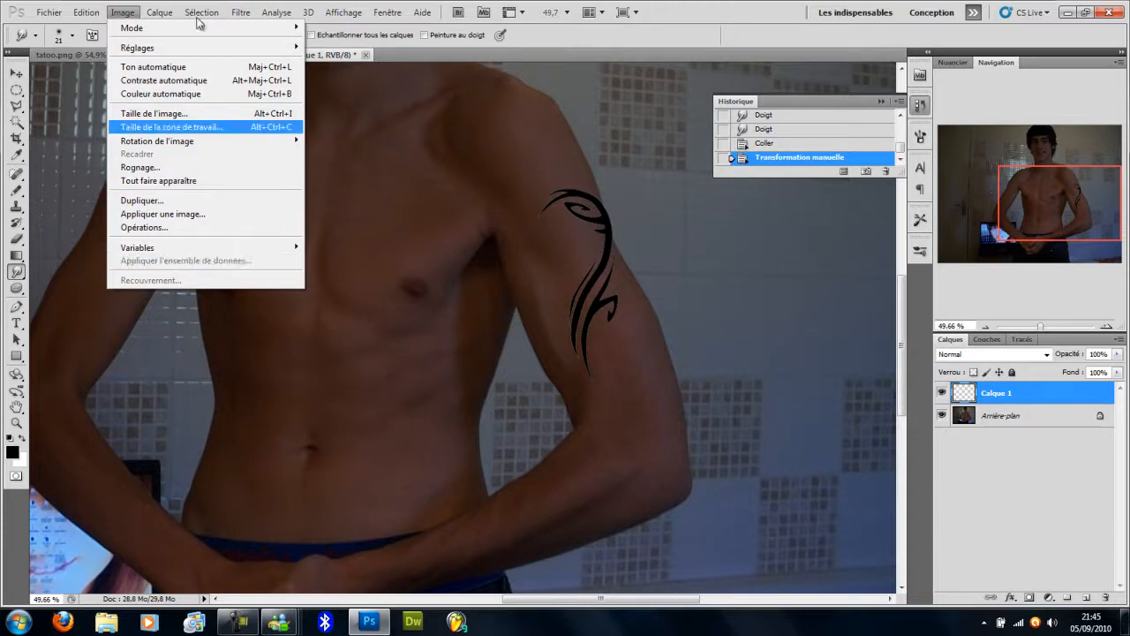
pyautogui.moveTo(161, 16)
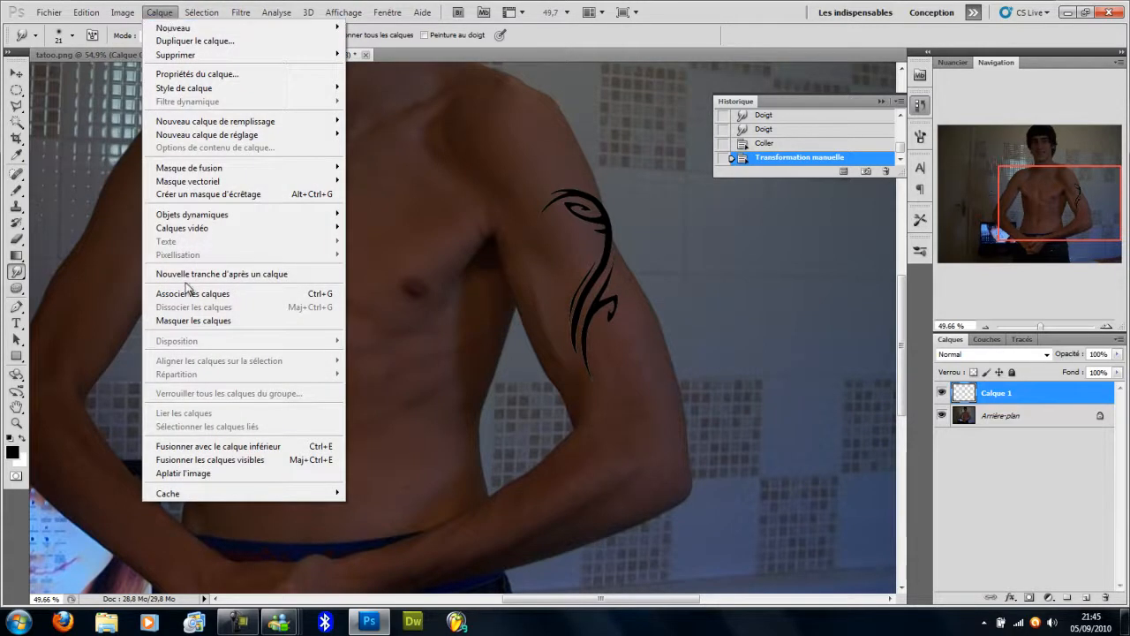
pyautogui.moveTo(200, 496)
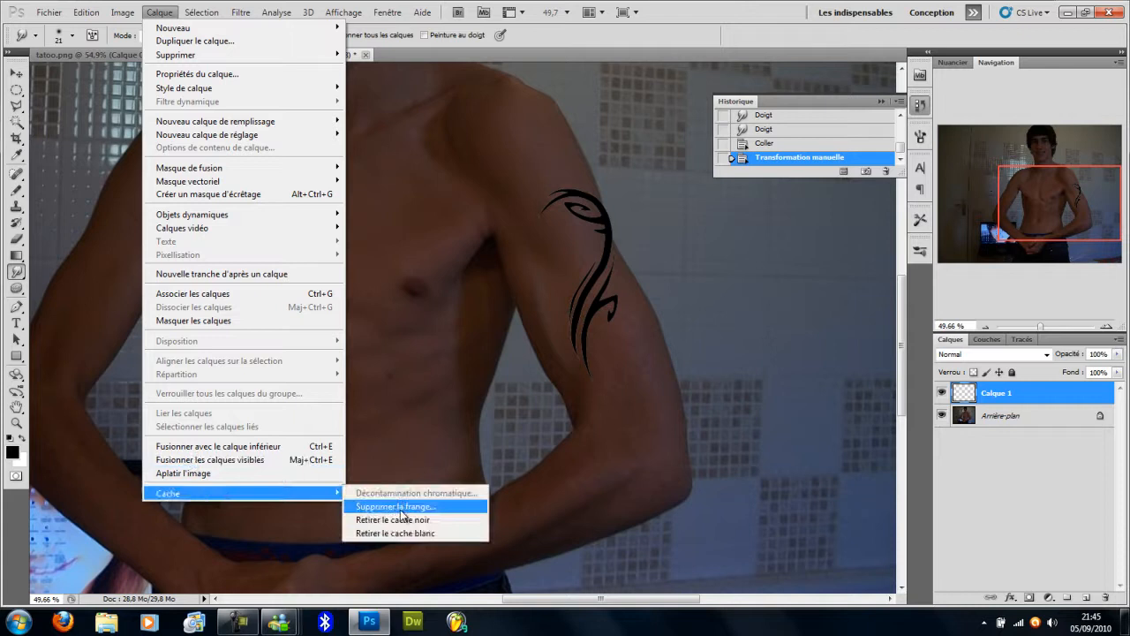
pyautogui.click(401, 508)
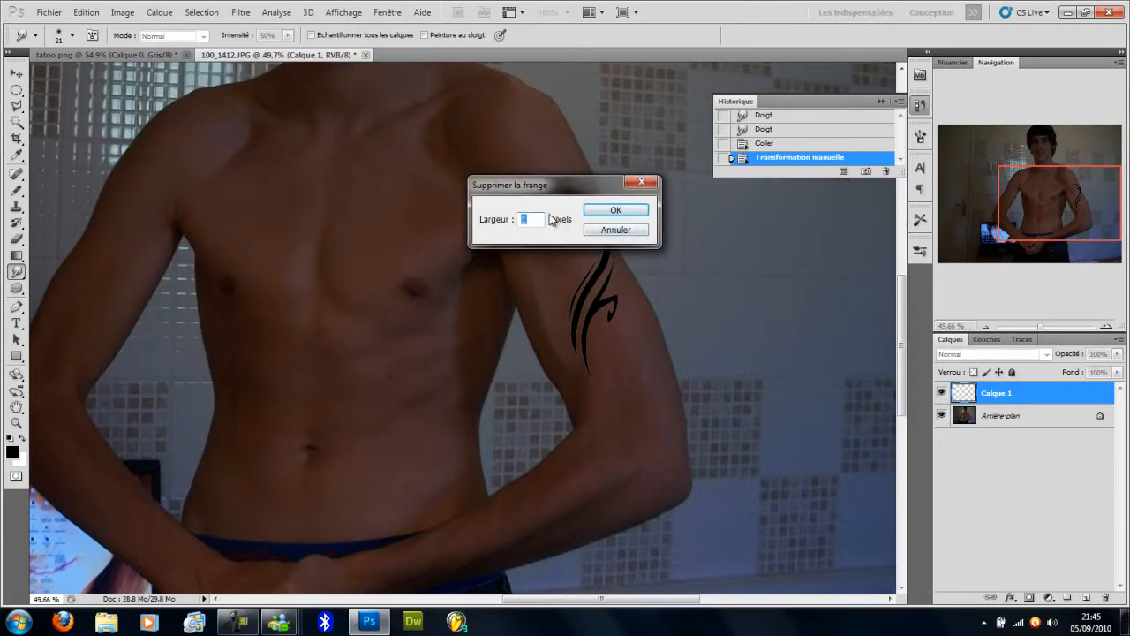
pyautogui.press('Return')
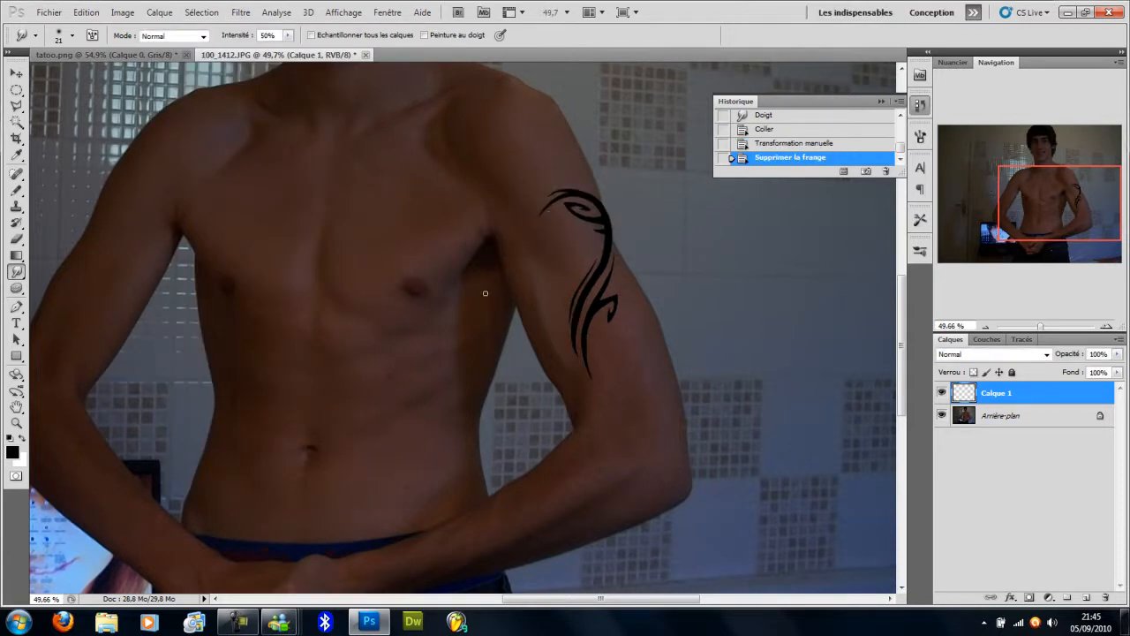
# - Compare the tattoo's edges up close before and after the fringe removal, keeping the removal applied
pyautogui.moveTo(1041, 327); pyautogui.dragTo(1047, 327)
pyautogui.moveTo(1049, 230); pyautogui.dragTo(1086, 209)
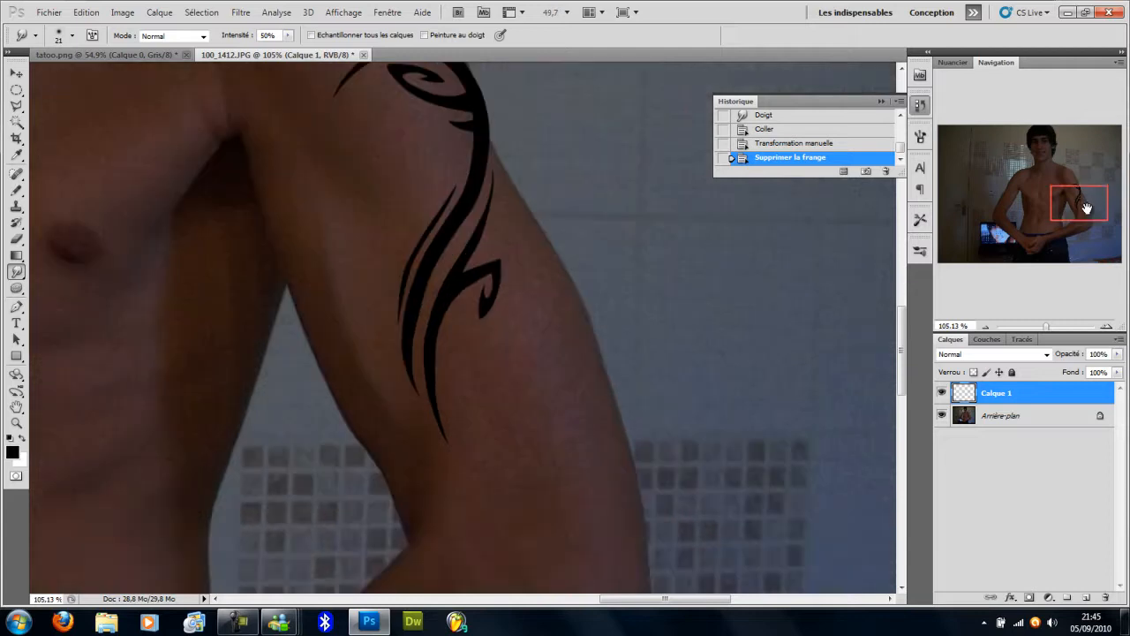
pyautogui.click(787, 146)
pyautogui.click(787, 145)
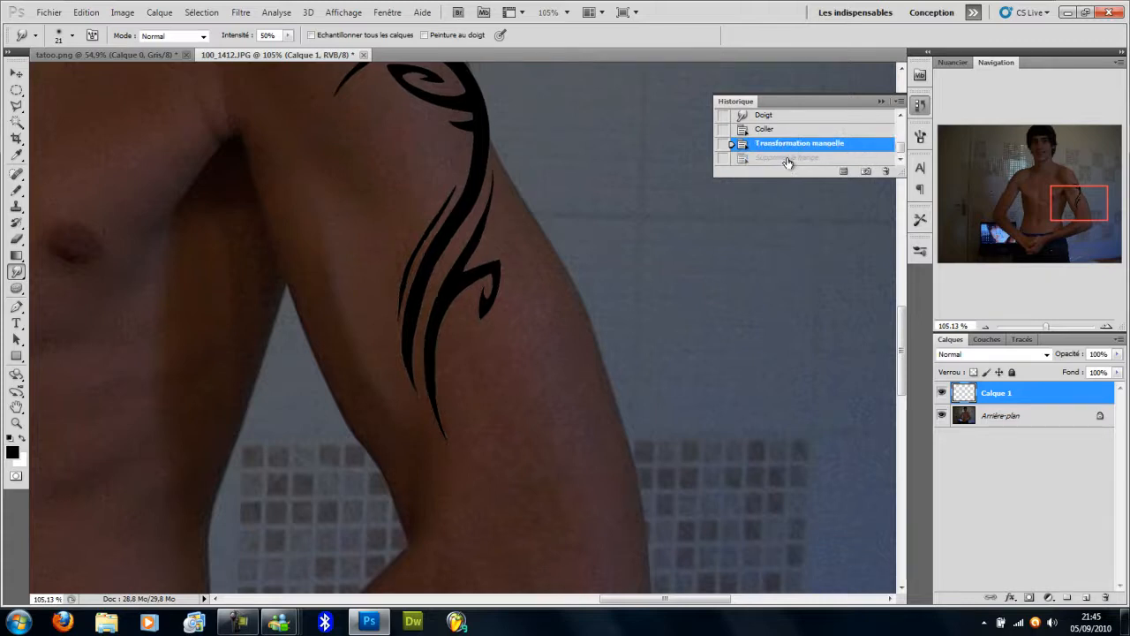
pyautogui.hotkey('ctrl', 'z')
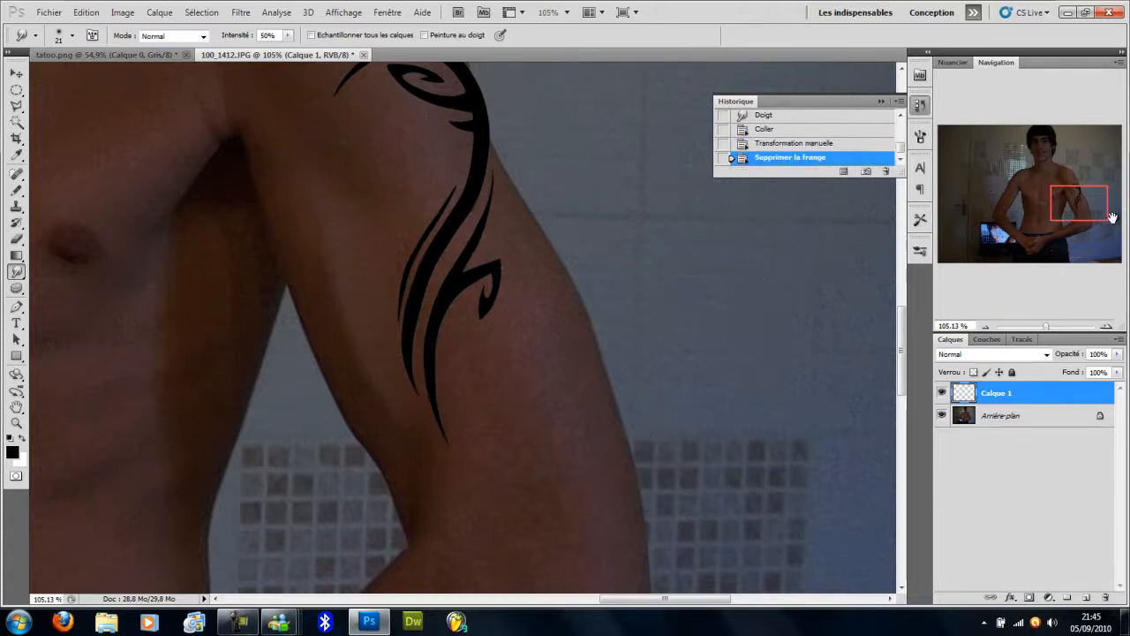
# - Select the lower strands of the tattoo with the freehand Lasso, looping around their tips above the elbow
pyautogui.moveTo(1074, 201); pyautogui.dragTo(1071, 199)
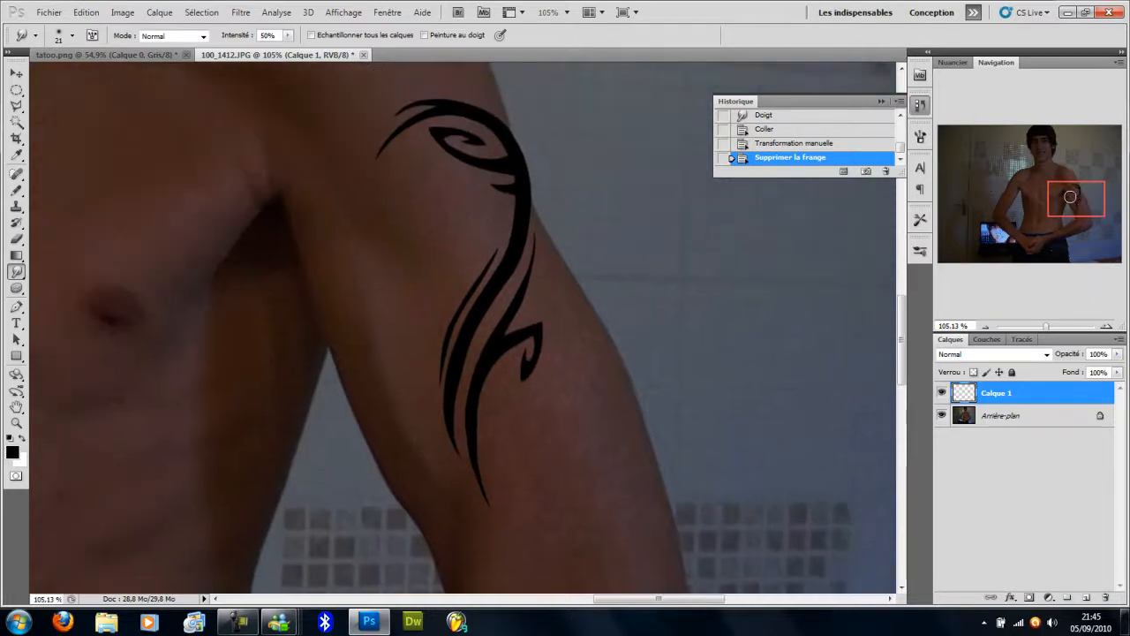
pyautogui.click(14, 106)
pyautogui.click(44, 106)
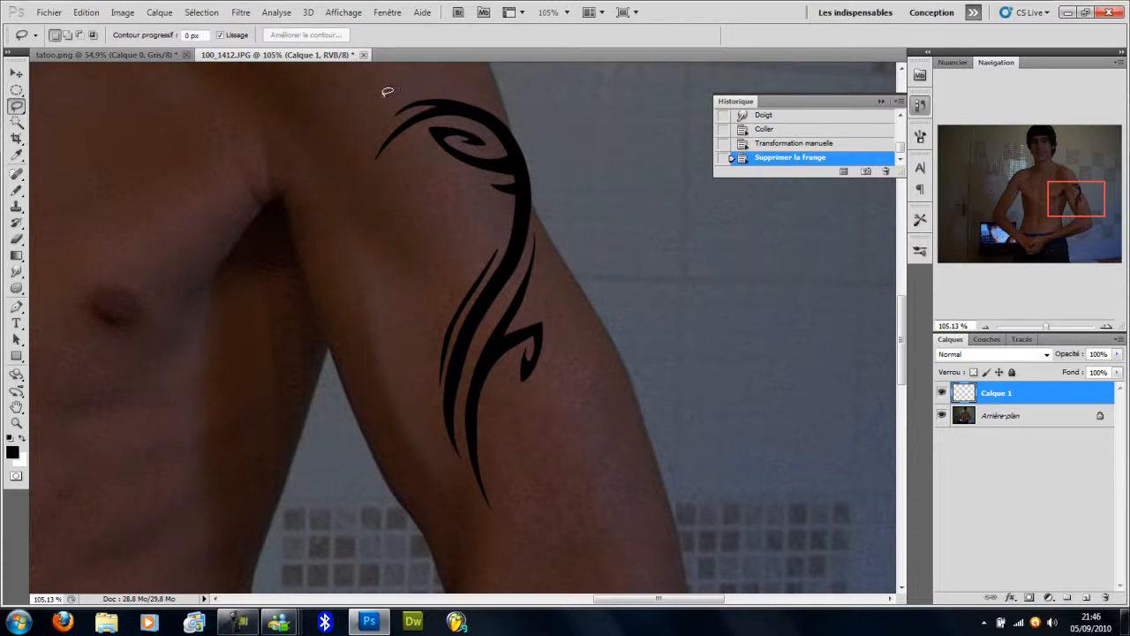
pyautogui.moveTo(418, 280)
pyautogui.mouseDown()
pyautogui.moveTo(458, 313)
pyautogui.moveTo(518, 400)
pyautogui.mouseUp()
pyautogui.moveTo(526, 446)
pyautogui.mouseDown()
pyautogui.moveTo(490, 522)
pyautogui.moveTo(414, 438)
pyautogui.moveTo(419, 385)
pyautogui.moveTo(388, 302)
pyautogui.moveTo(397, 286)
pyautogui.mouseUp()
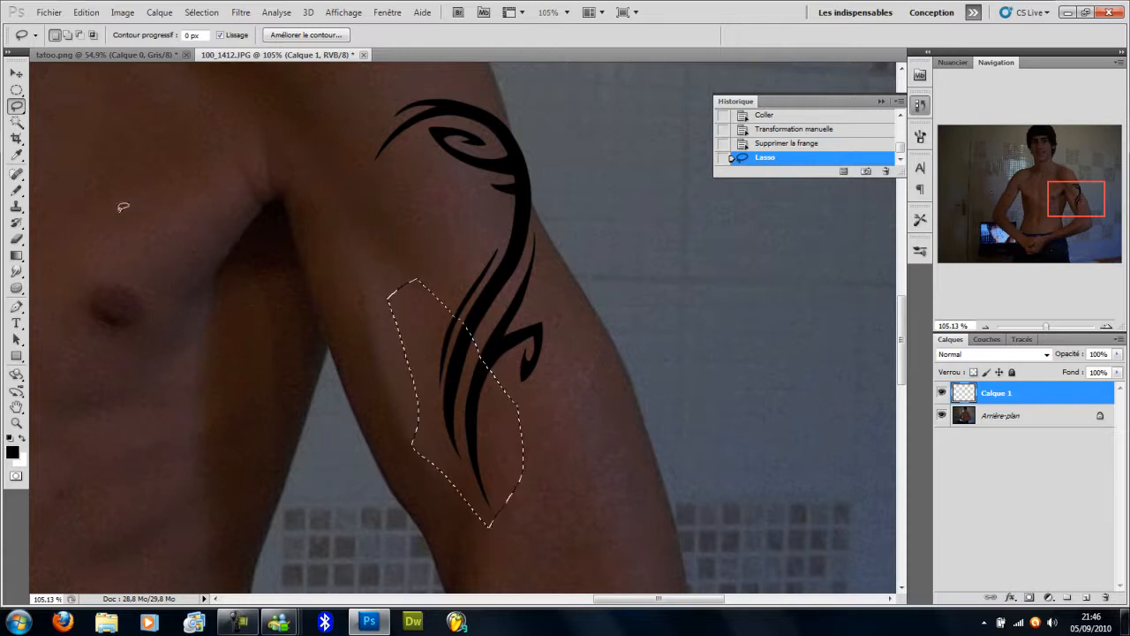
# - Apply the Sphérisation filter at -10% in Normal mode to the selected lower strands of the tattoo
pyautogui.click(253, 18)
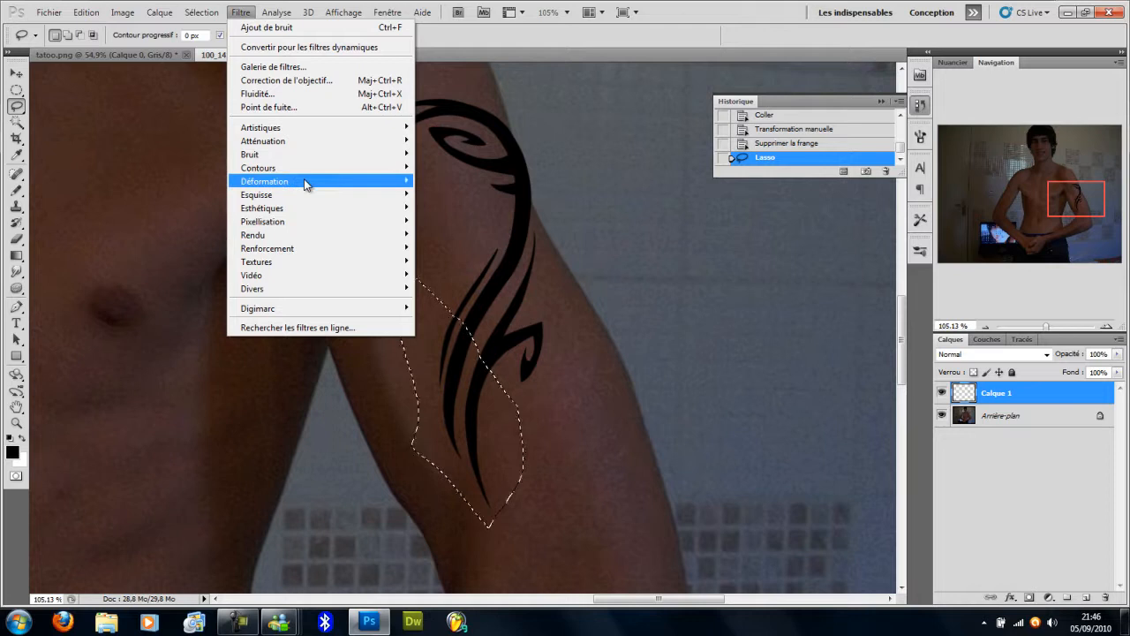
pyautogui.moveTo(304, 178)
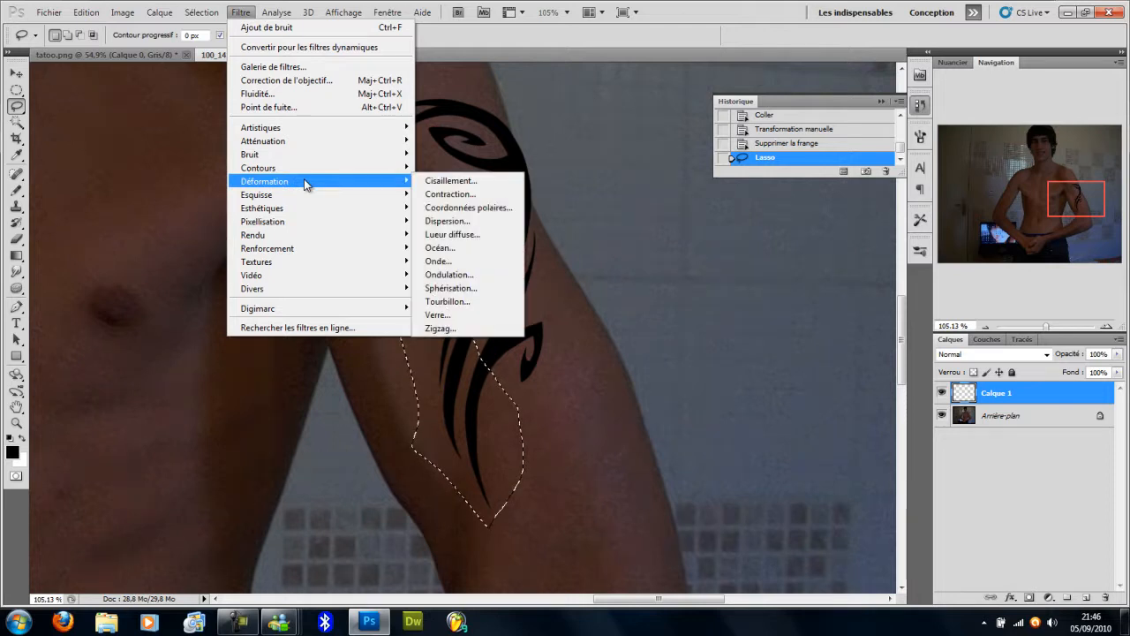
pyautogui.click(481, 288)
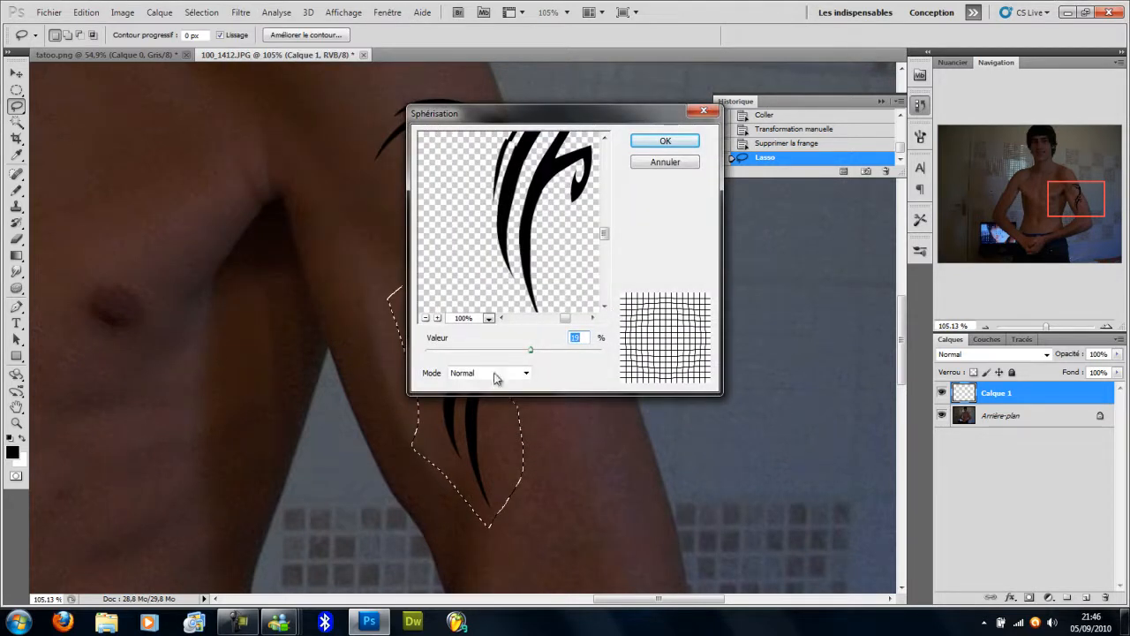
pyautogui.moveTo(510, 351); pyautogui.dragTo(505, 352)
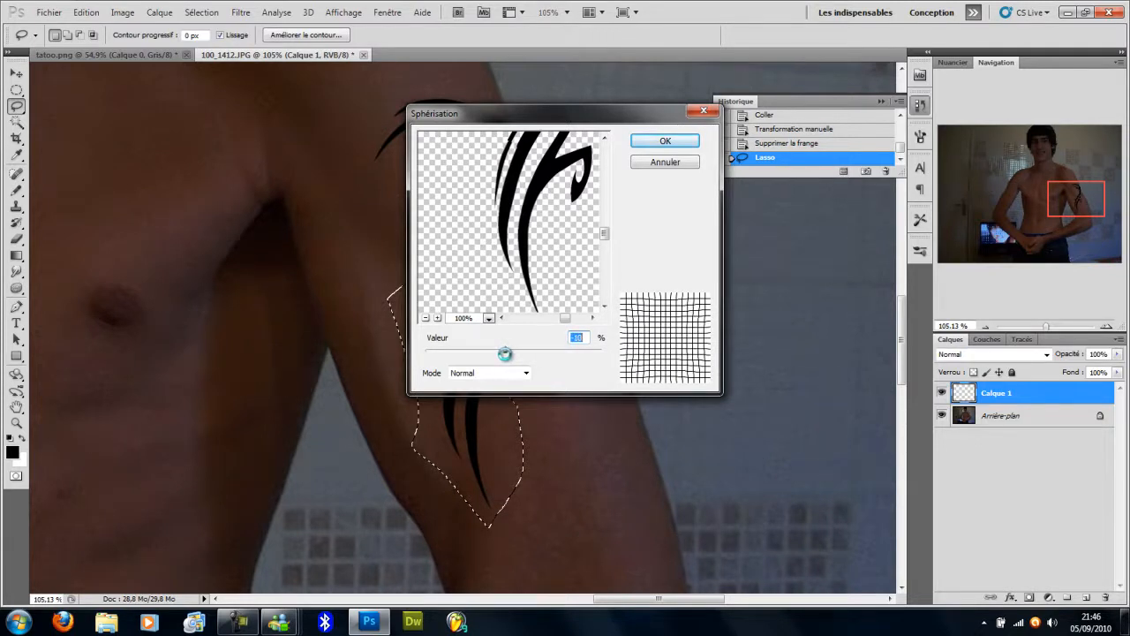
pyautogui.click(663, 143)
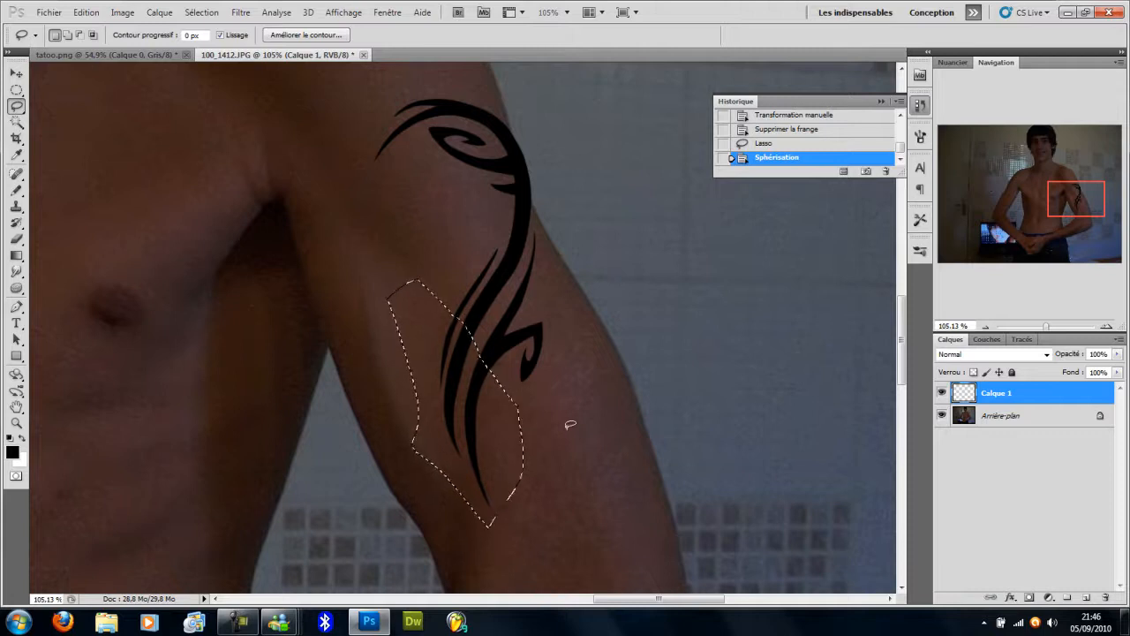
# - Shift the selected lower tattoo strands up a few pixels with a free transform, apply it, and deselect
pyautogui.hotkey('ctrl', 't')
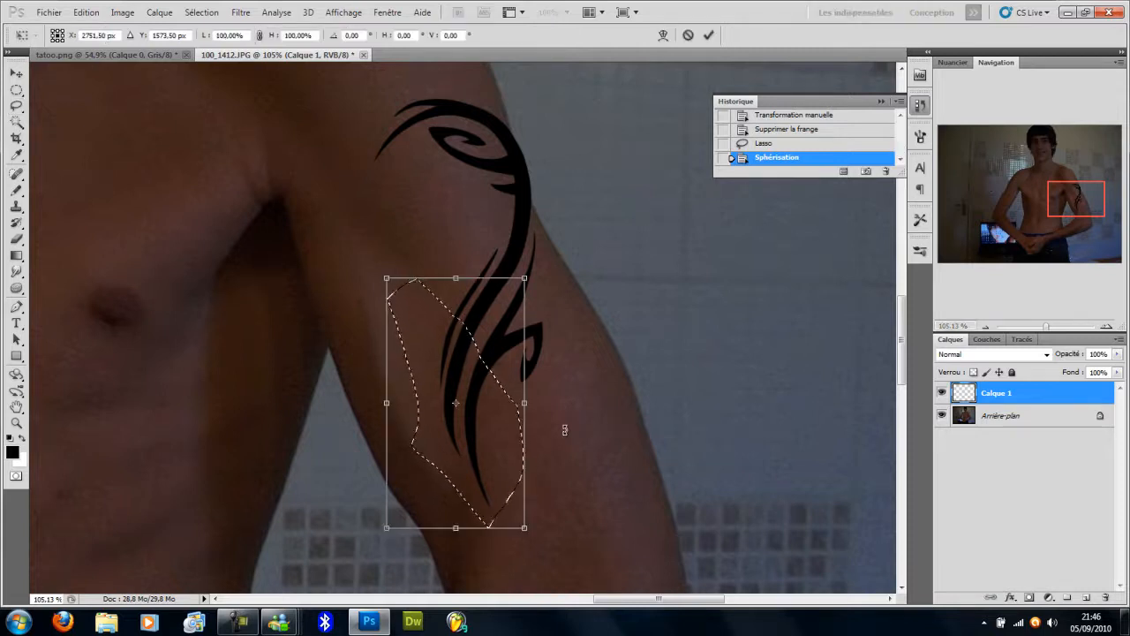
pyautogui.press('Up')
pyautogui.press('Up')
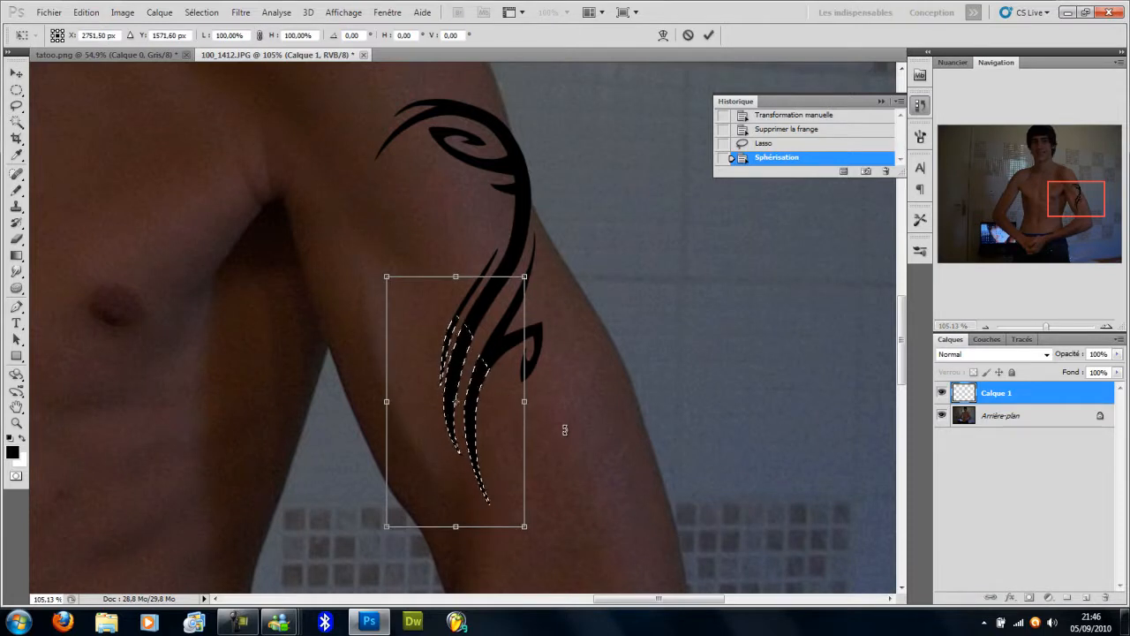
pyautogui.press('Up')
pyautogui.press('Up')
pyautogui.press('Up')
pyautogui.press('Up')
pyautogui.press('Return')
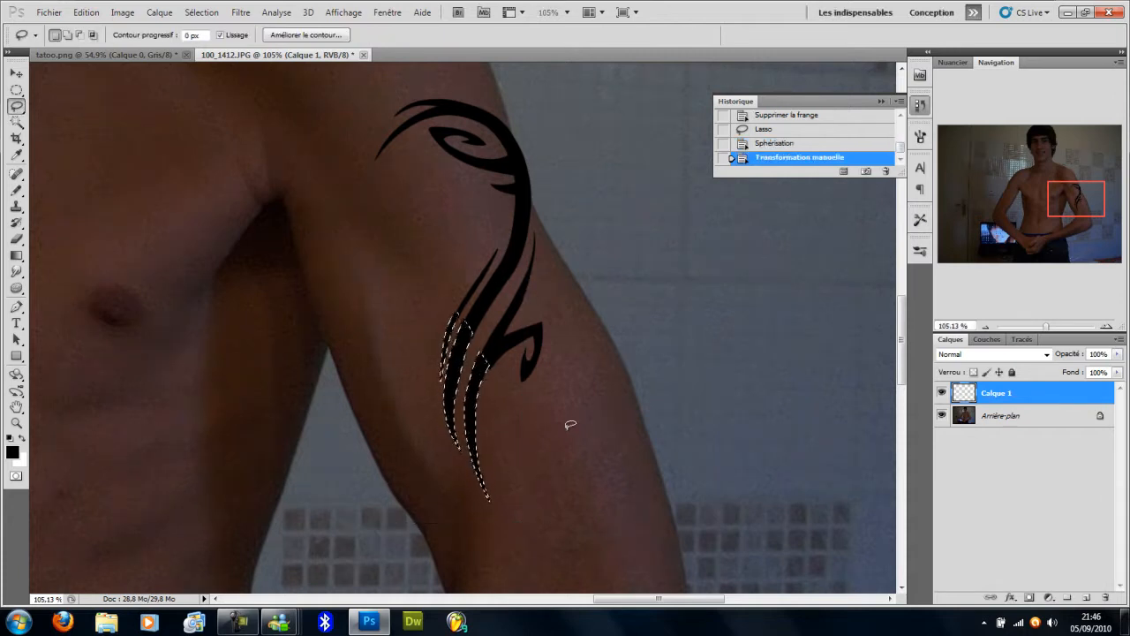
pyautogui.hotkey('ctrl', 'd')
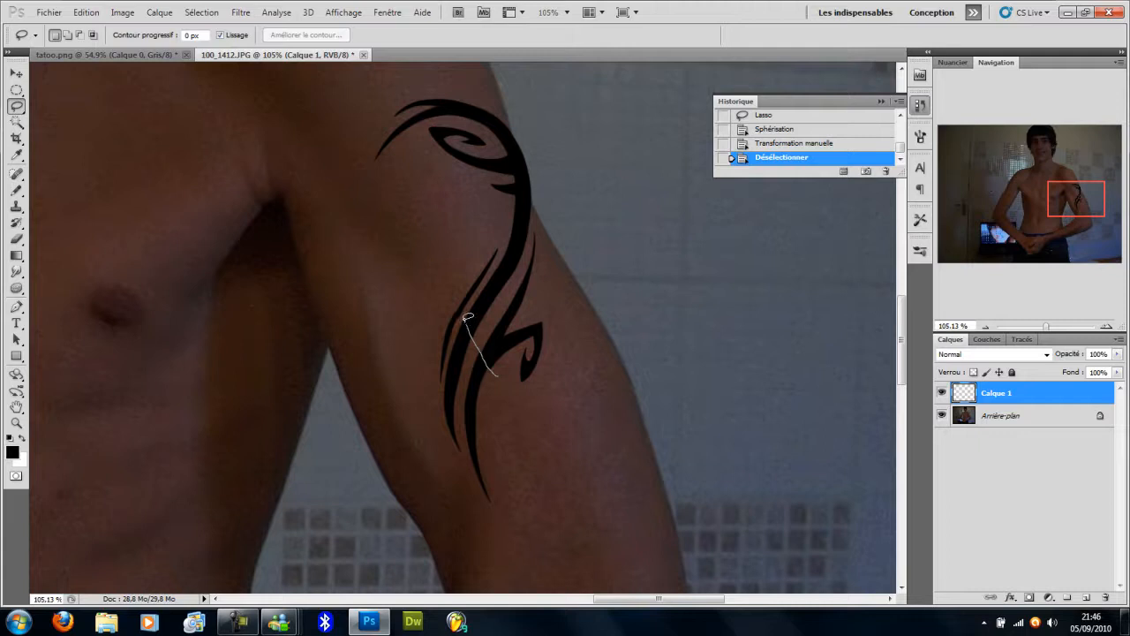
# - Lasso the upper part of the tattoo down to the hooked strand and apply Sphérisation at 23% in Normal mode
pyautogui.moveTo(448, 302)
pyautogui.mouseDown()
pyautogui.moveTo(375, 220)
pyautogui.moveTo(334, 121)
pyautogui.moveTo(397, 76)
pyautogui.moveTo(513, 67)
pyautogui.moveTo(610, 386)
pyautogui.moveTo(555, 408)
pyautogui.mouseUp()
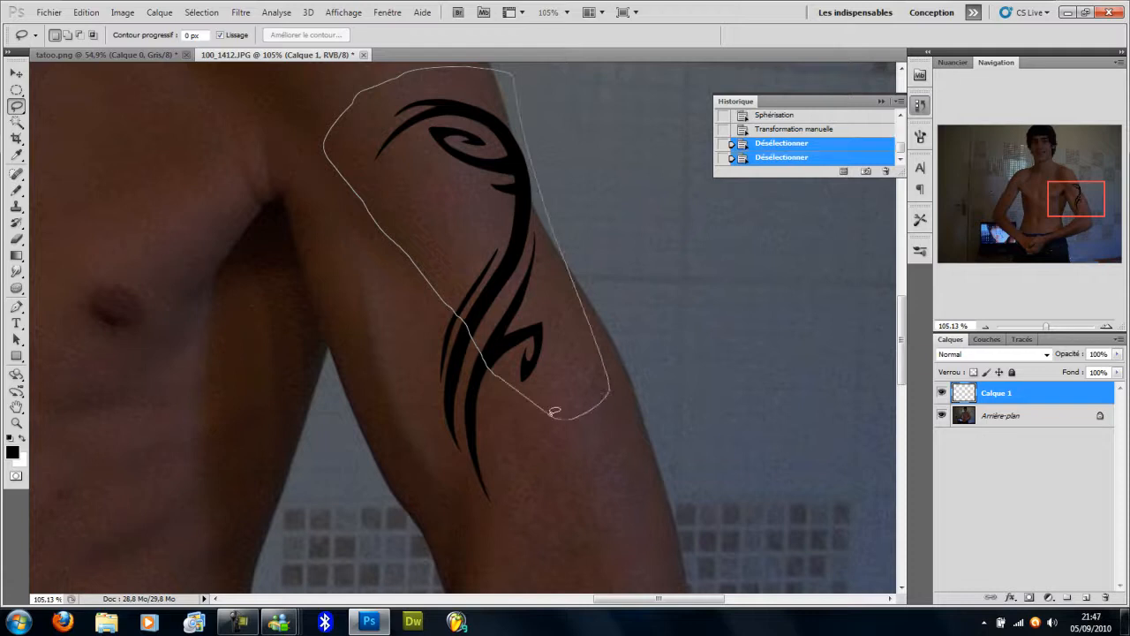
pyautogui.click(242, 11)
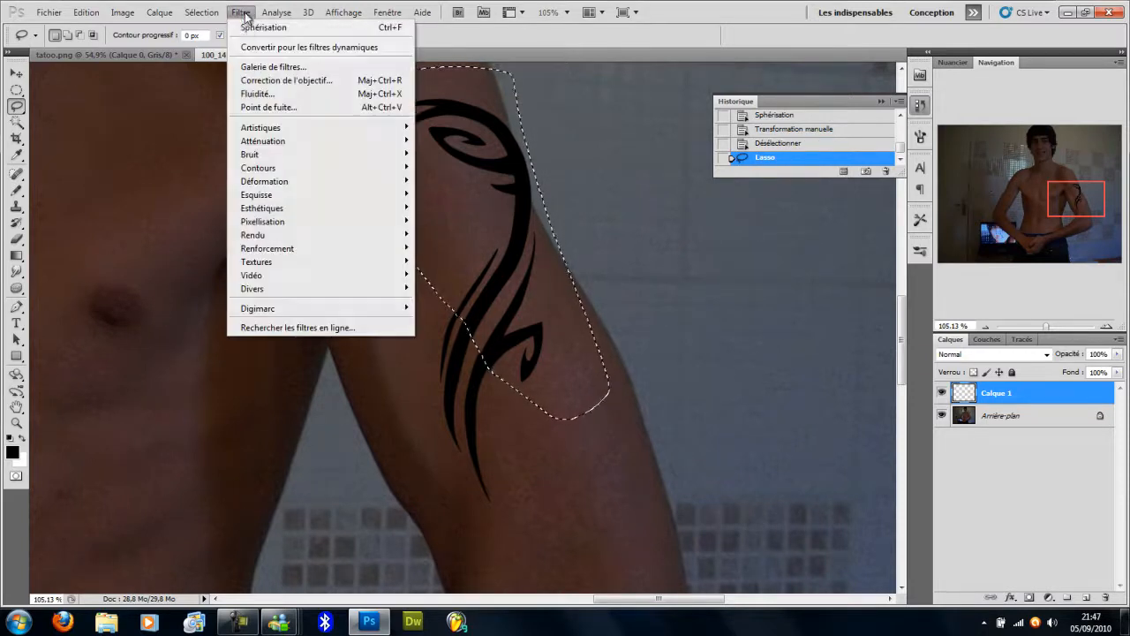
pyautogui.moveTo(365, 182)
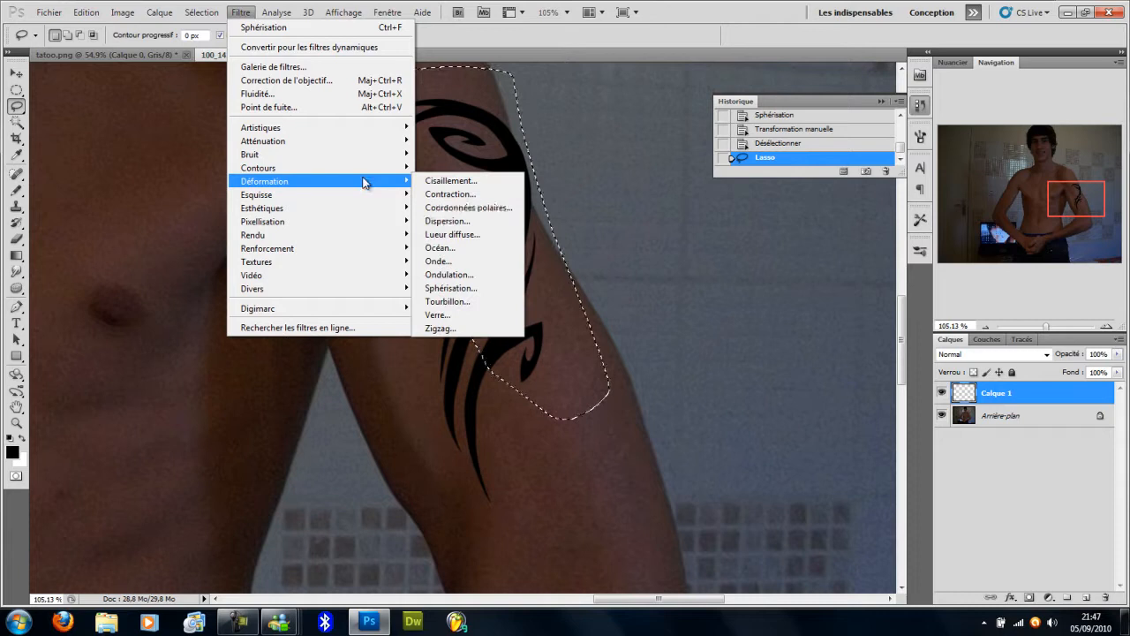
pyautogui.click(483, 289)
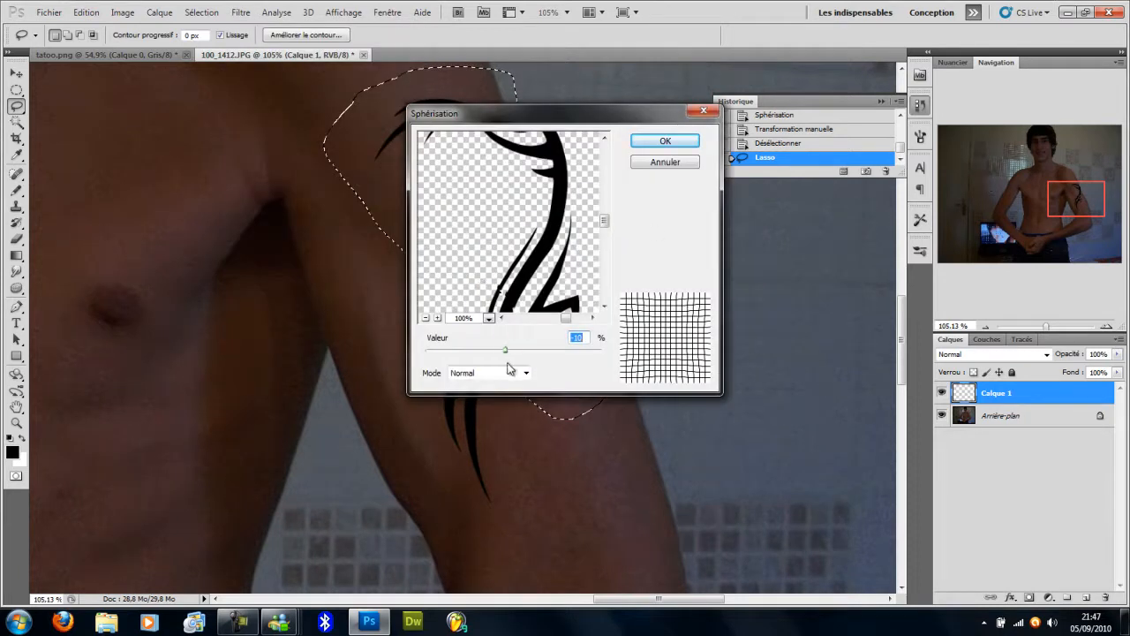
pyautogui.moveTo(508, 356); pyautogui.dragTo(535, 356)
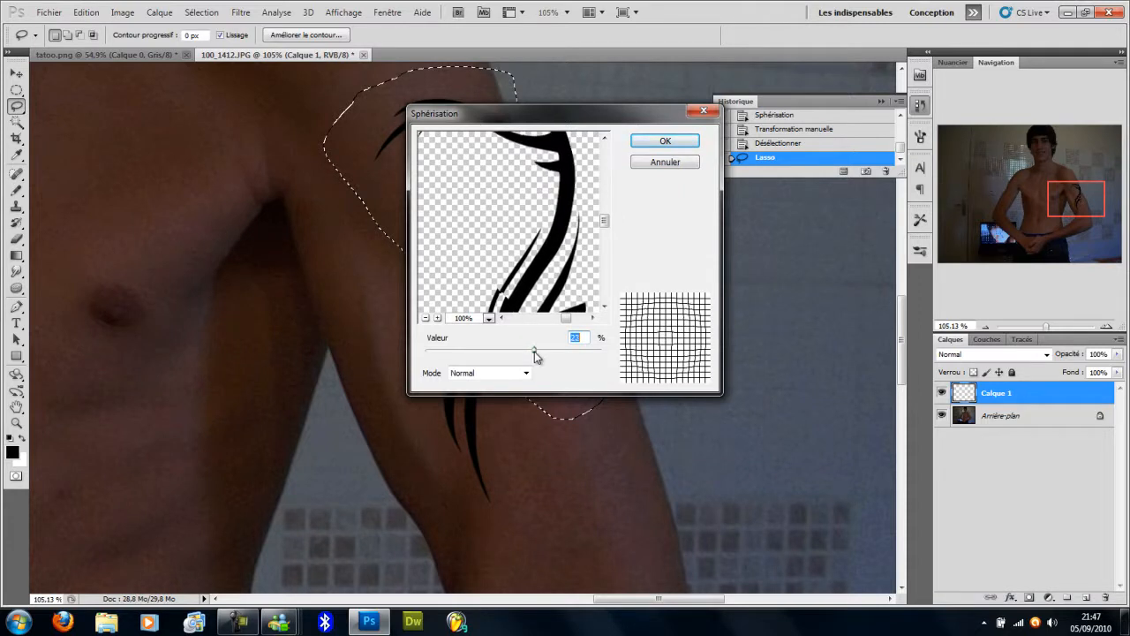
pyautogui.click(697, 141)
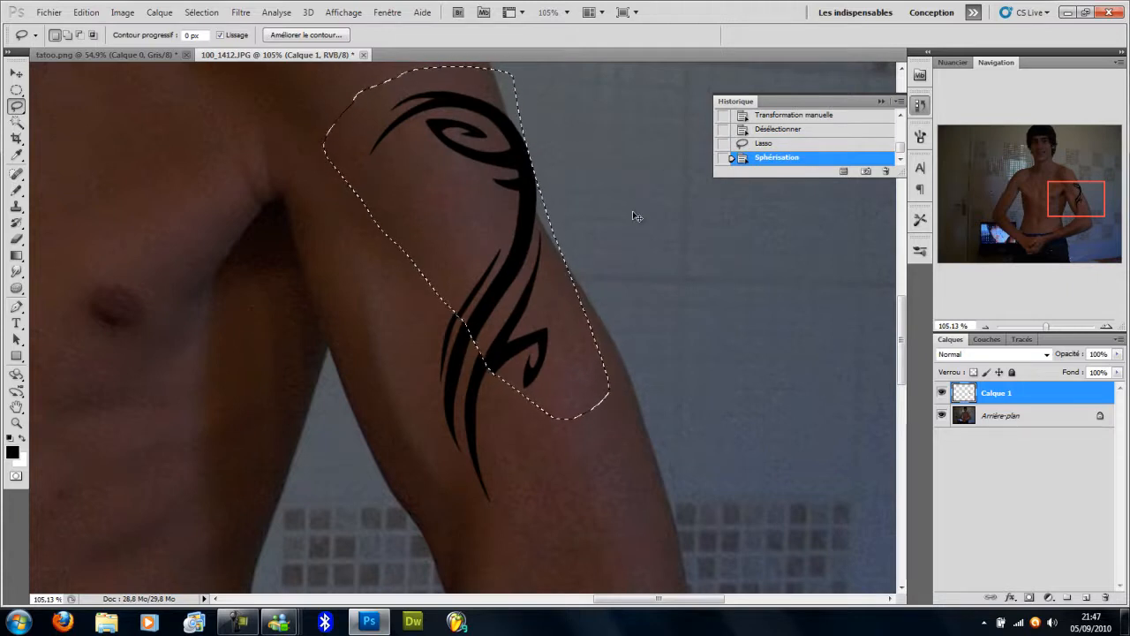
# - Shift the selected upper part of the tattoo slightly up and left to line up with the lower strands, apply the transform, and deselect
pyautogui.hotkey('ctrl', 't')
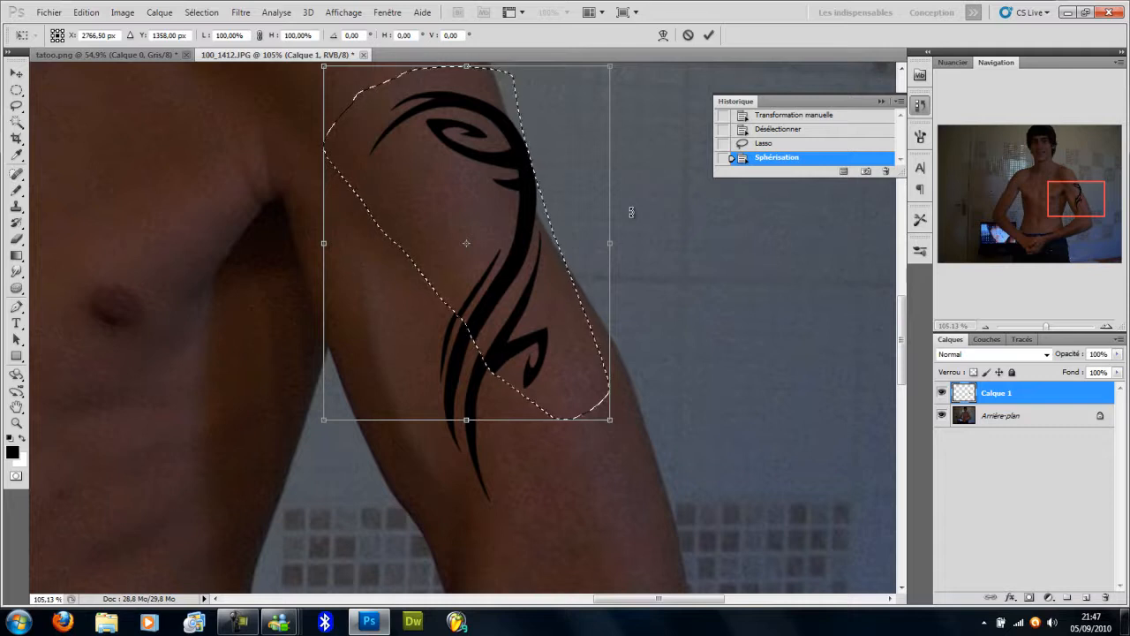
pyautogui.press('Up')
pyautogui.press('Up')
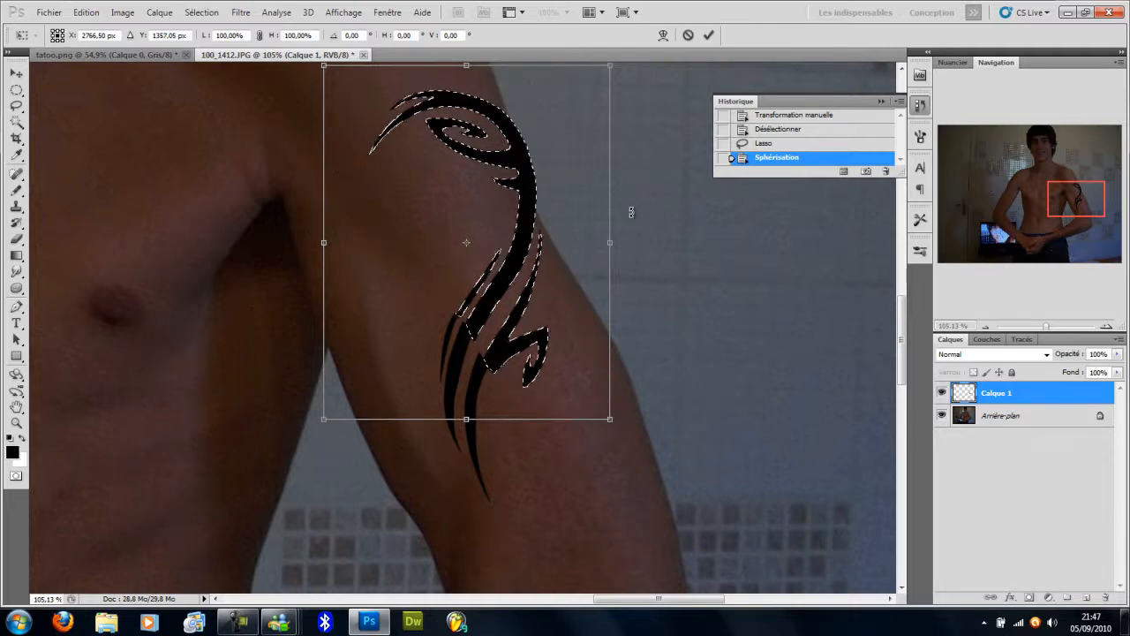
pyautogui.press('Up')
pyautogui.press('Up')
pyautogui.press('Up')
pyautogui.press('Up')
pyautogui.press('Up')
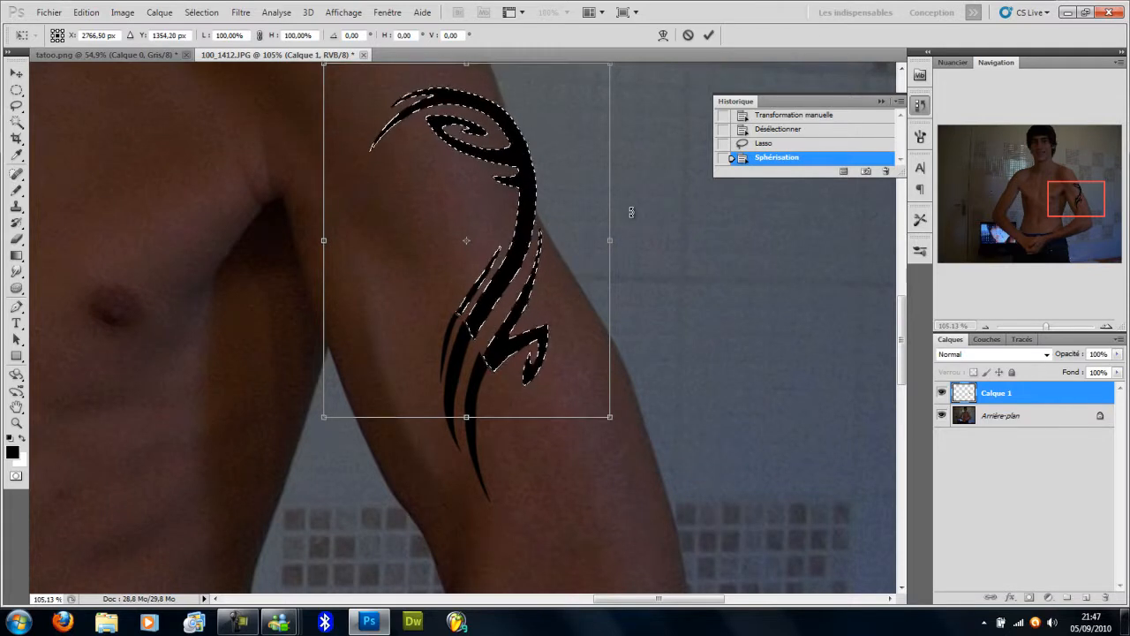
pyautogui.press('Left')
pyautogui.press('Left')
pyautogui.press('Left')
pyautogui.press('Left')
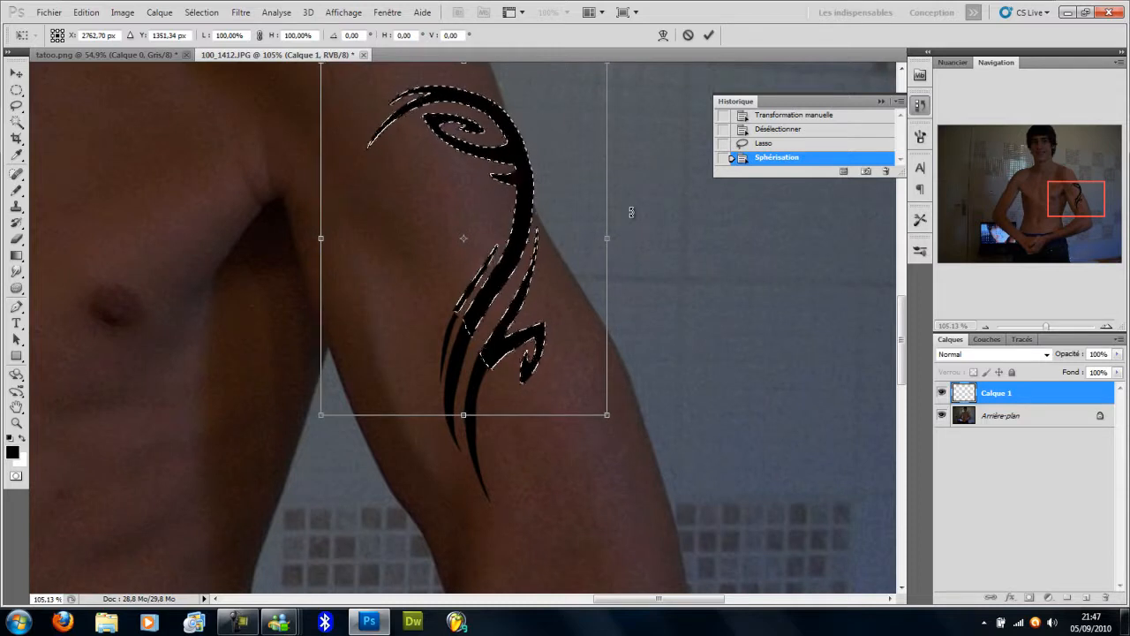
pyautogui.press('Up')
pyautogui.press('Up')
pyautogui.press('Left')
pyautogui.press('Left')
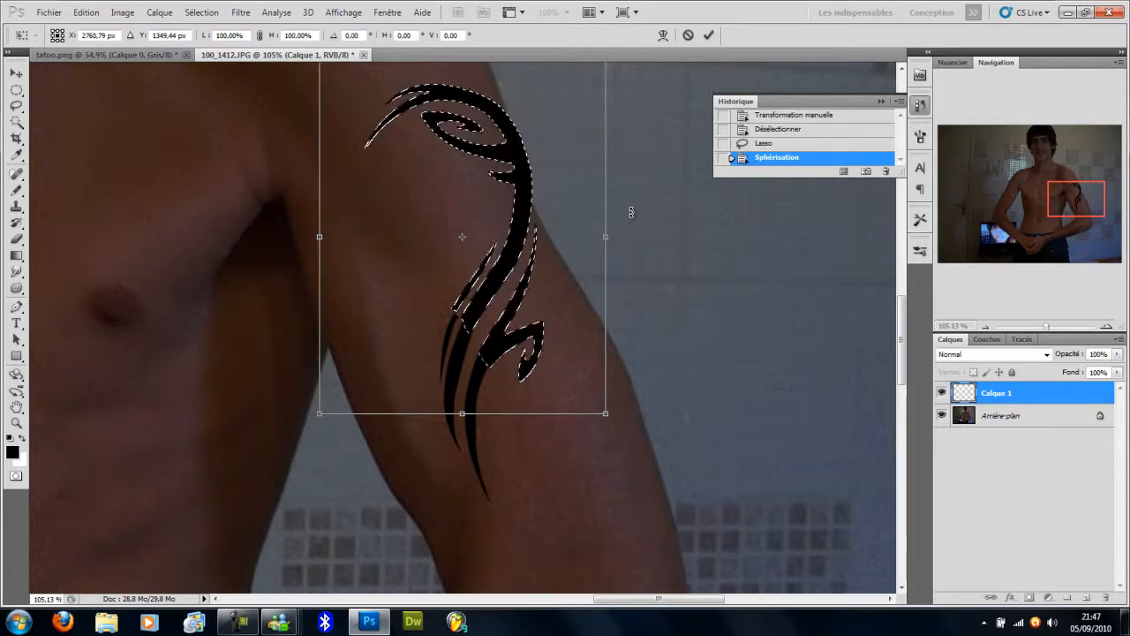
pyautogui.press('Return')
pyautogui.hotkey('ctrl', 'd')
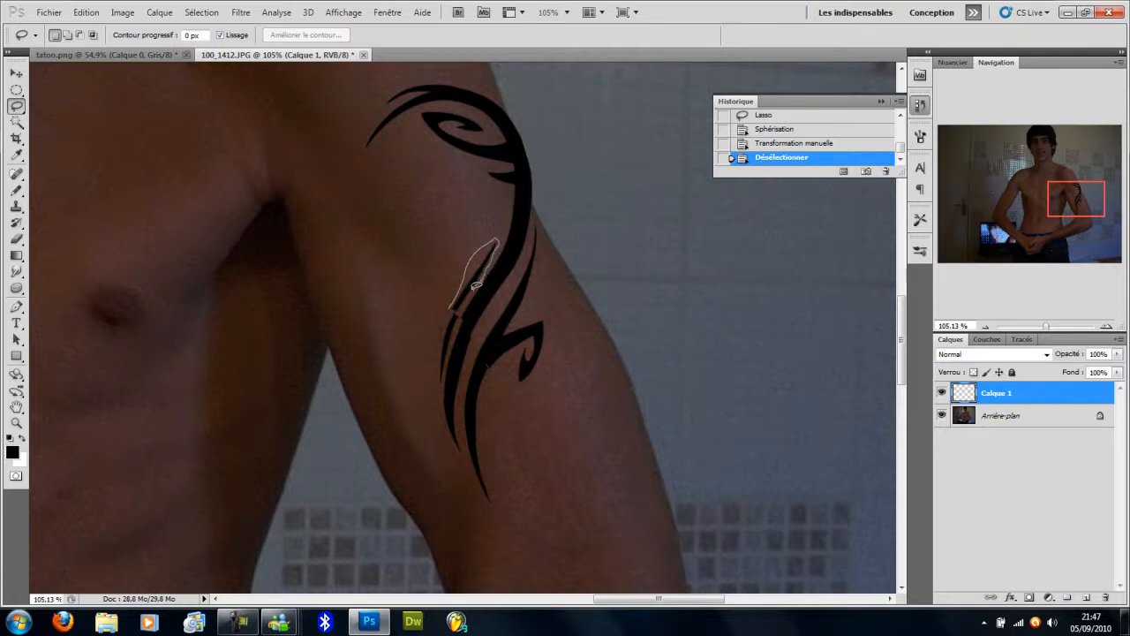
# - Lasso the thin inner strand of the tattoo's upper part, move it down onto its lower continuation, apply the transform, and deselect
pyautogui.moveTo(453, 306); pyautogui.dragTo(452, 310)
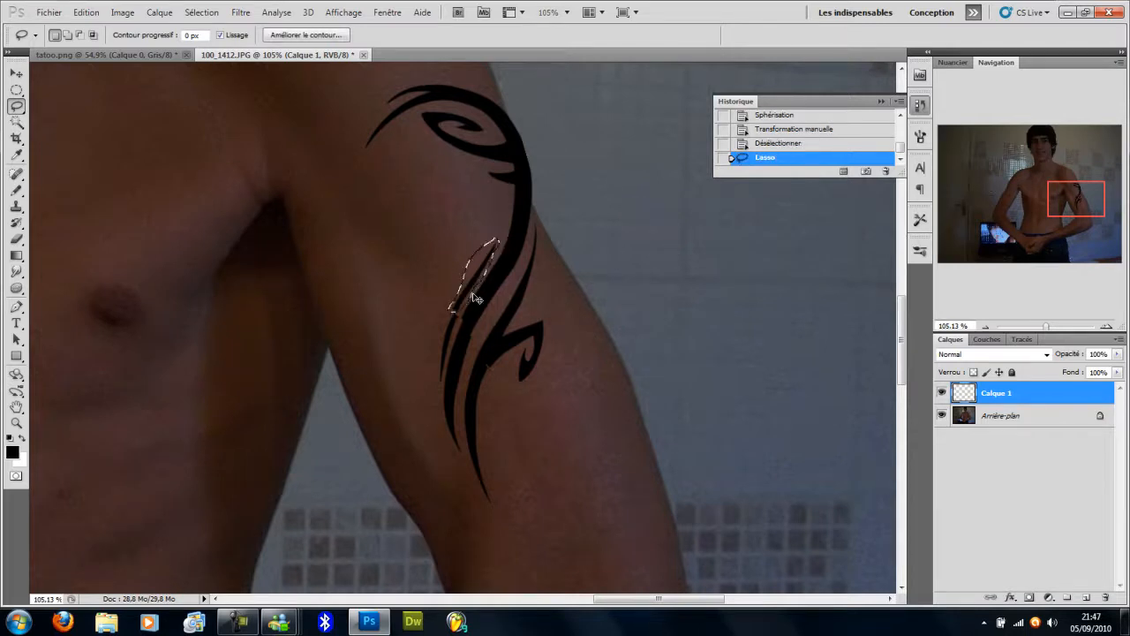
pyautogui.hotkey('ctrl', 't')
pyautogui.moveTo(474, 295); pyautogui.dragTo(472, 297)
pyautogui.press('Right')
pyautogui.press('Return')
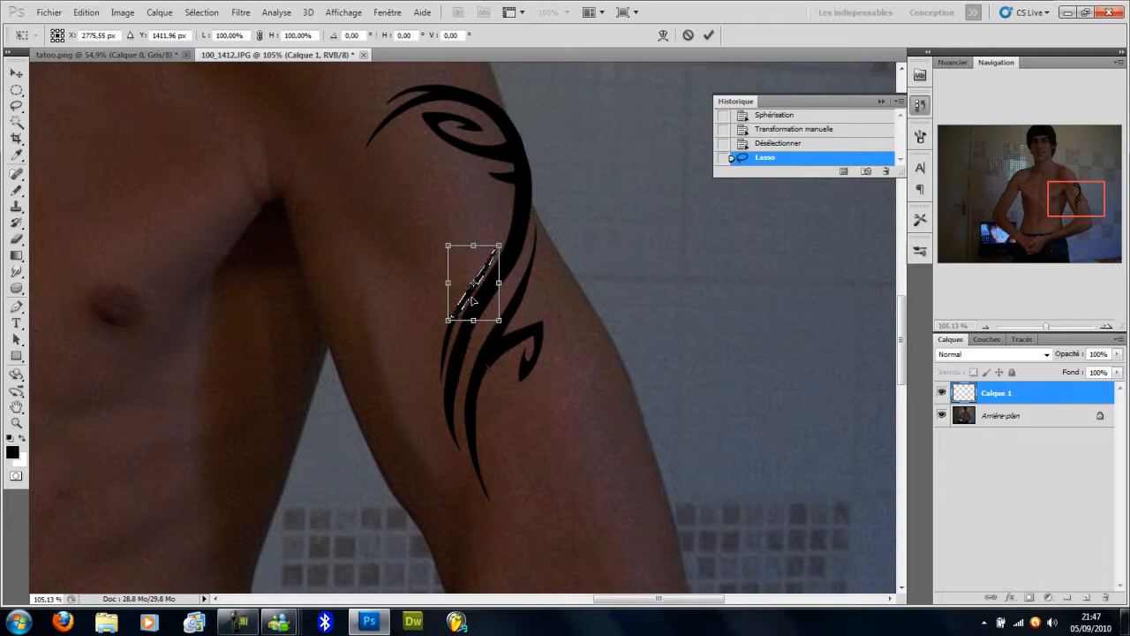
pyautogui.hotkey('ctrl', 'd')
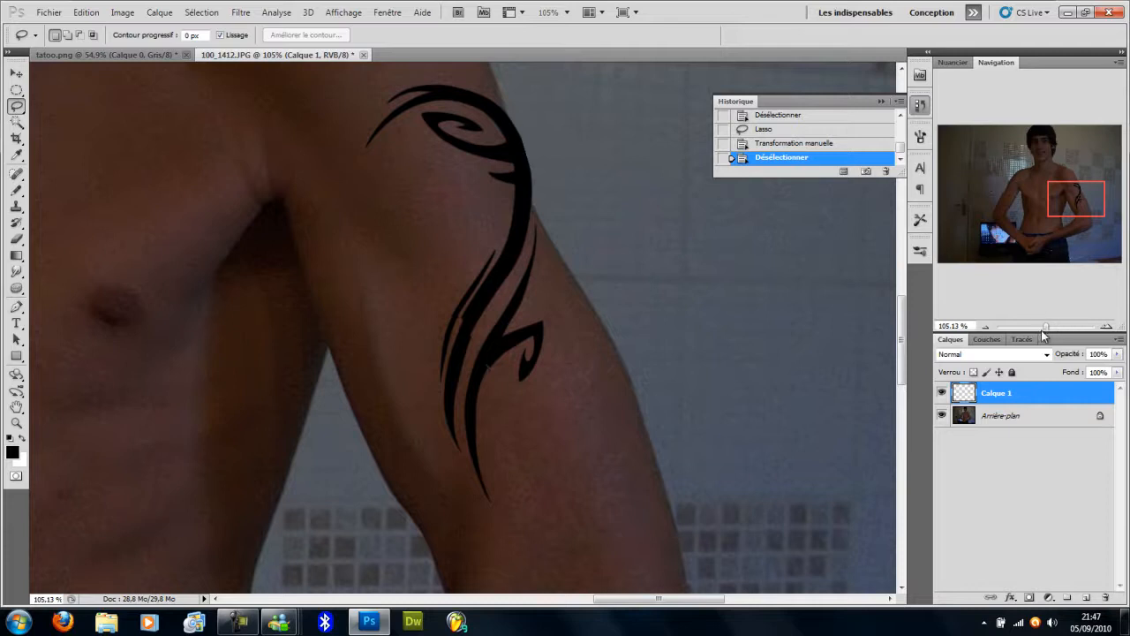
# - Smooth the broken joints between the upper and lower tattoo strands with the Smudge tool (Doigt), using an 8 px brush at 50% intensity
pyautogui.moveTo(1048, 326); pyautogui.dragTo(1064, 340)
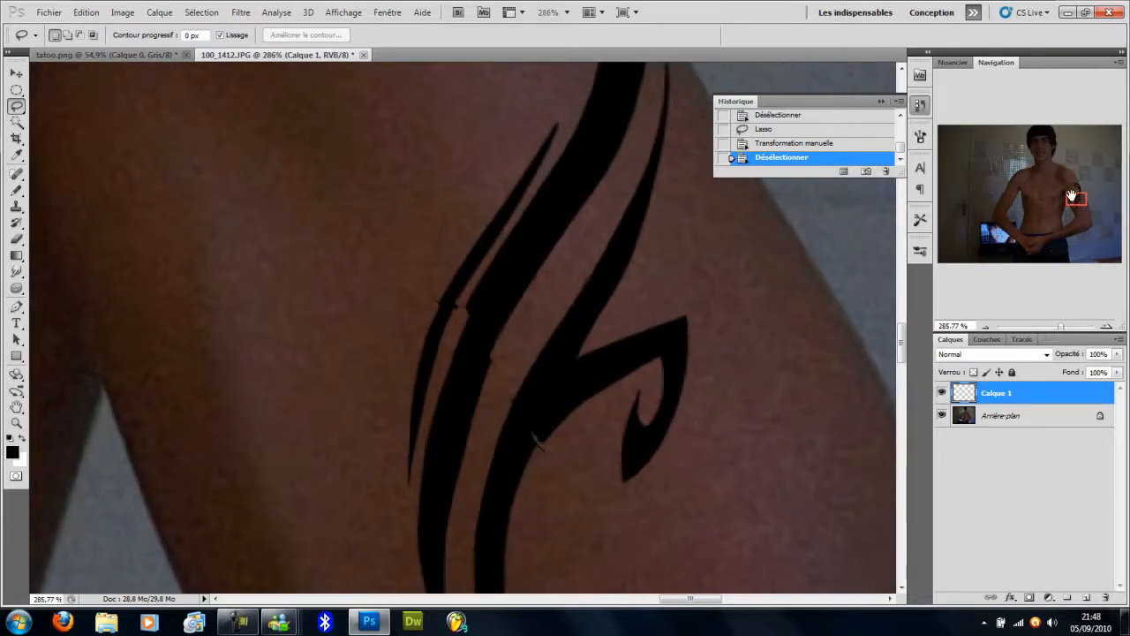
pyautogui.moveTo(1075, 199); pyautogui.dragTo(1075, 202)
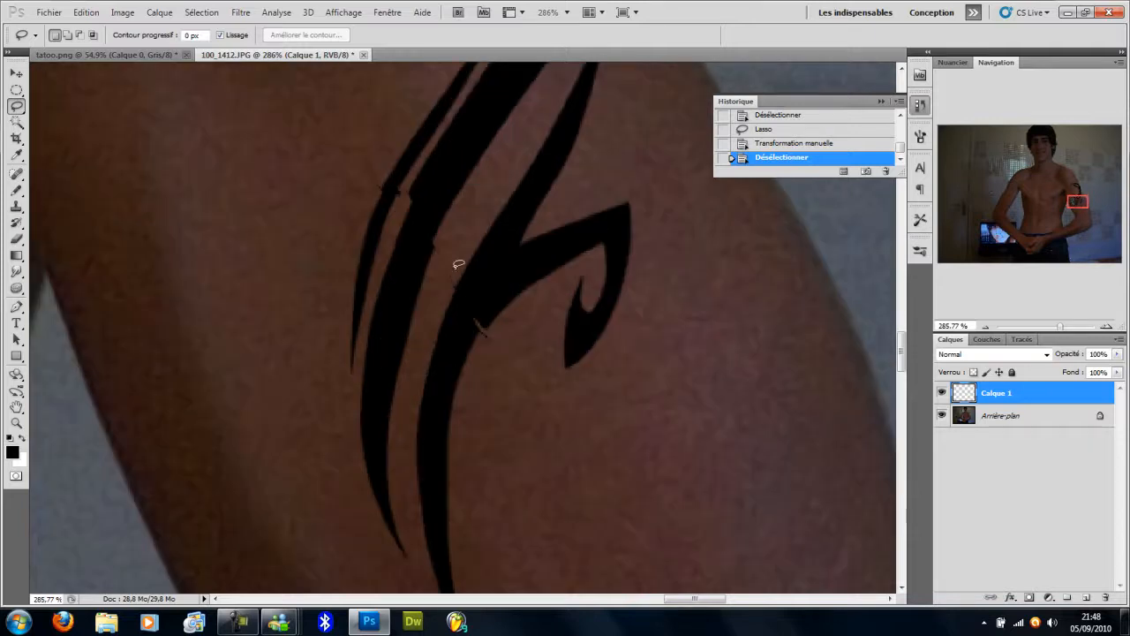
pyautogui.click(16, 272)
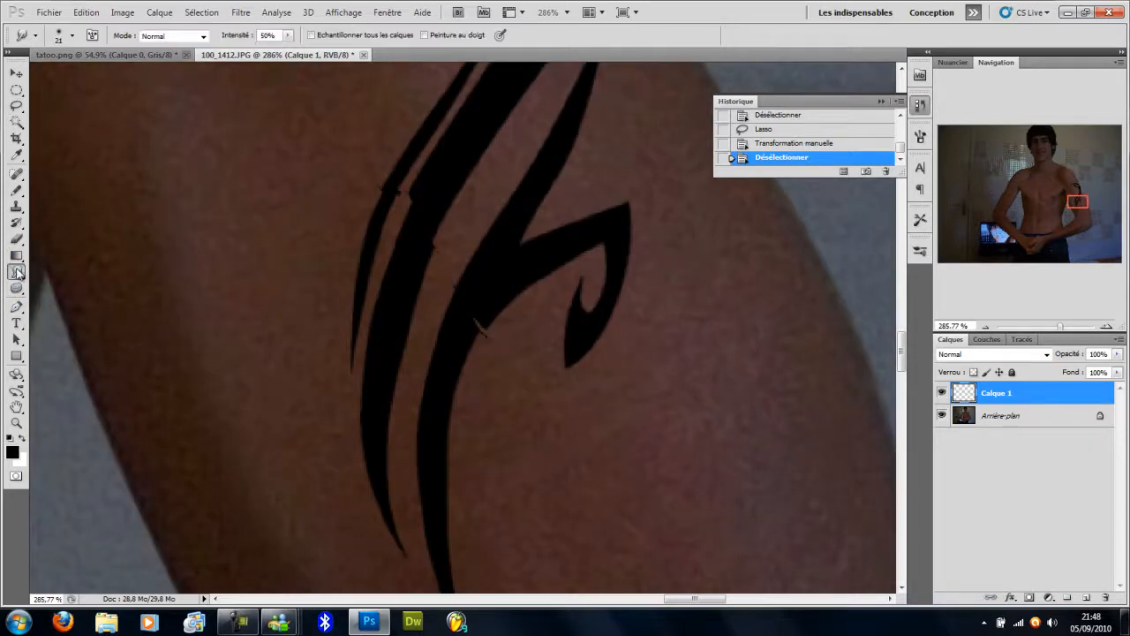
pyautogui.rightClick(471, 294)
pyautogui.moveTo(496, 320); pyautogui.dragTo(494, 321)
pyautogui.click(414, 241)
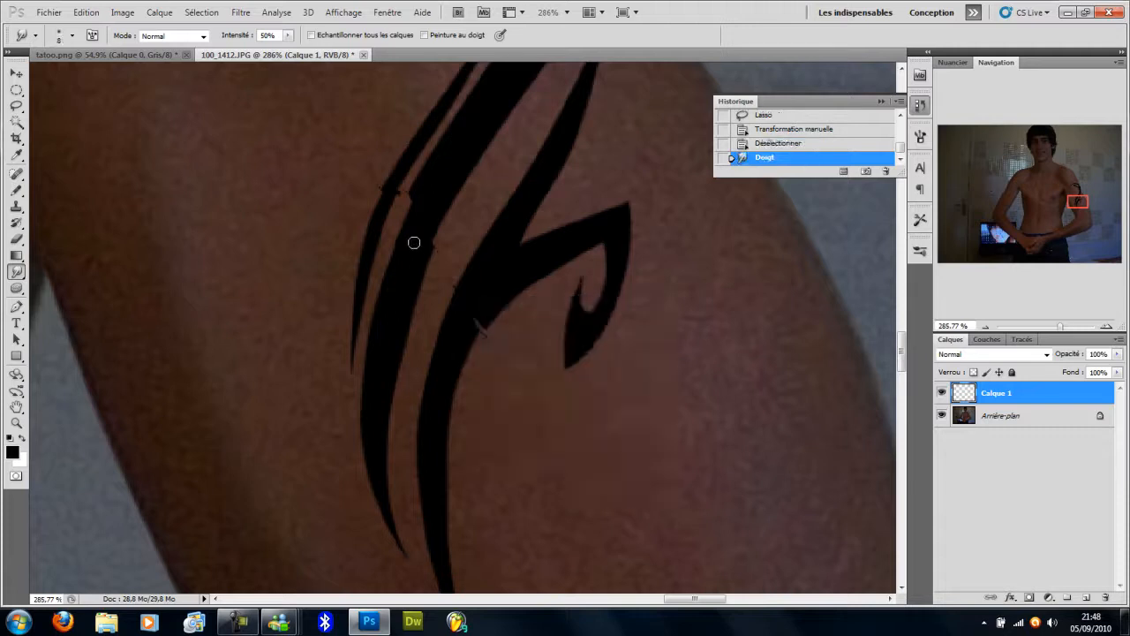
pyautogui.moveTo(408, 192); pyautogui.dragTo(412, 192)
pyautogui.click(403, 218)
pyautogui.moveTo(436, 227)
pyautogui.mouseDown()
pyautogui.moveTo(439, 275)
pyautogui.moveTo(441, 233)
pyautogui.moveTo(432, 286)
pyautogui.mouseUp()
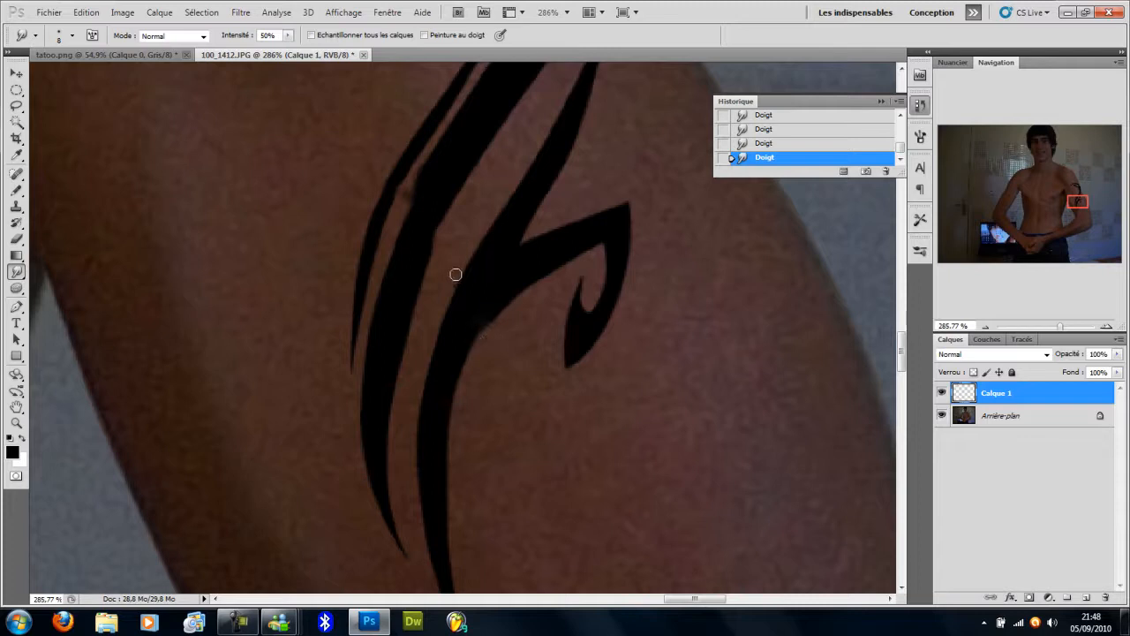
pyautogui.moveTo(452, 285); pyautogui.dragTo(450, 264)
pyautogui.moveTo(404, 191); pyautogui.dragTo(410, 181)
# - Lower the opacity of the tattoo layer Calque 1 to 57% so the arm shows through it
pyautogui.moveTo(1060, 328); pyautogui.dragTo(1049, 328)
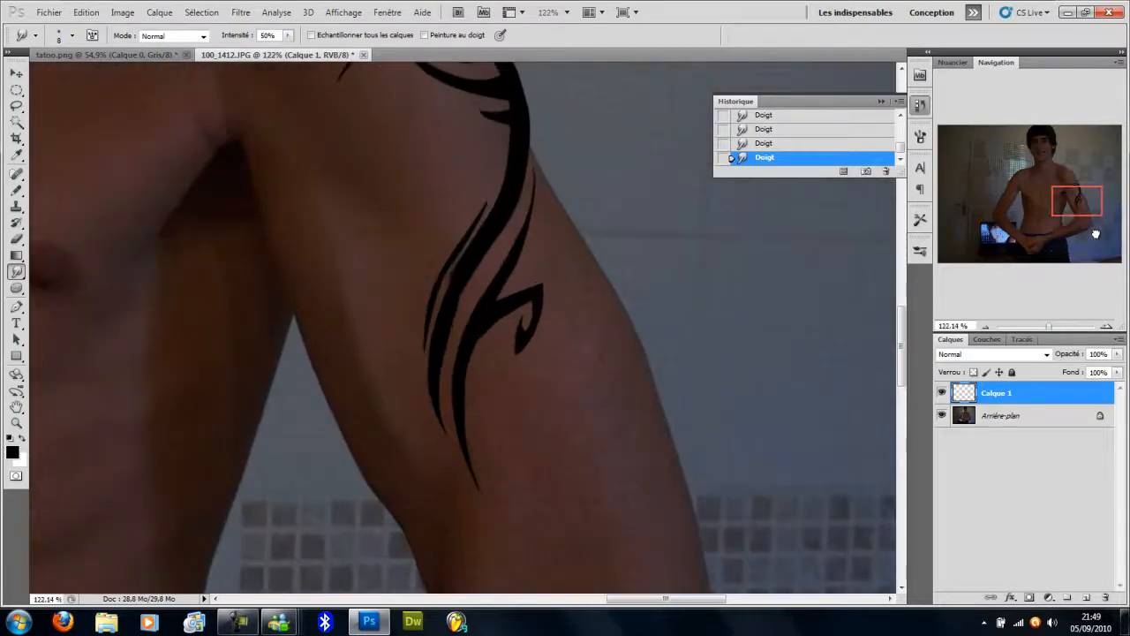
pyautogui.moveTo(1077, 212); pyautogui.dragTo(1077, 200)
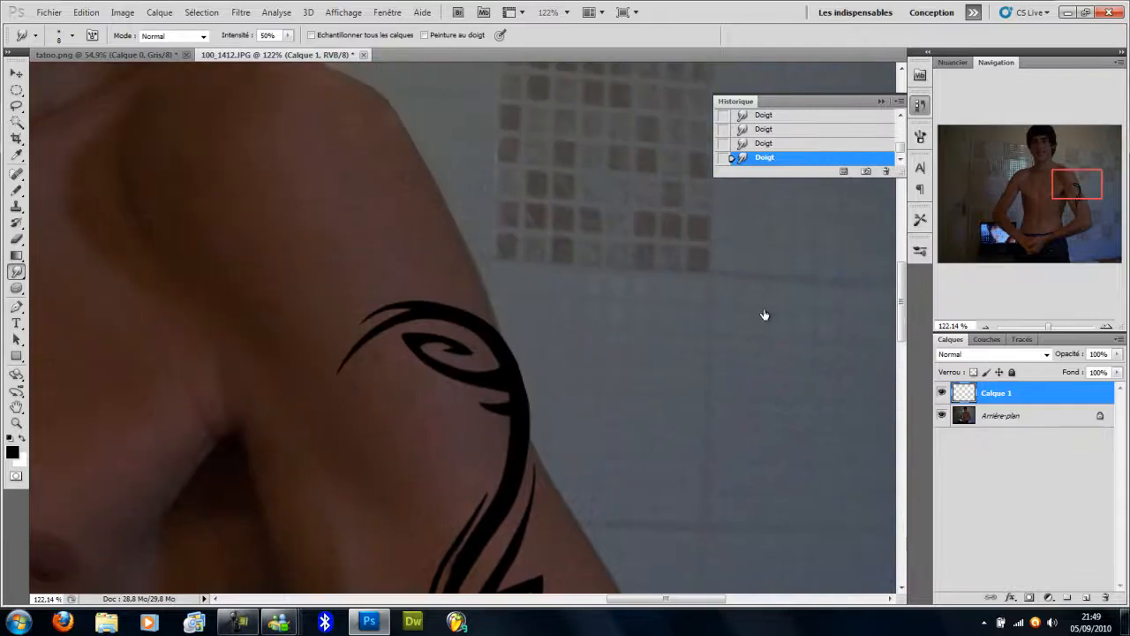
pyautogui.moveTo(1065, 356); pyautogui.dragTo(1058, 357)
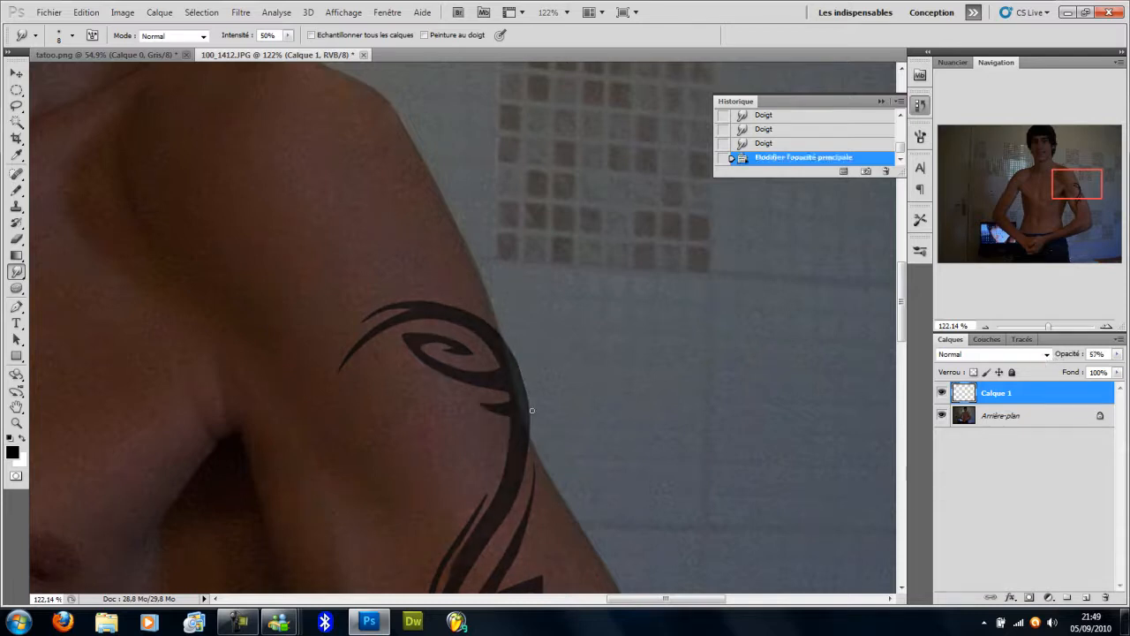
pyautogui.click(15, 255)
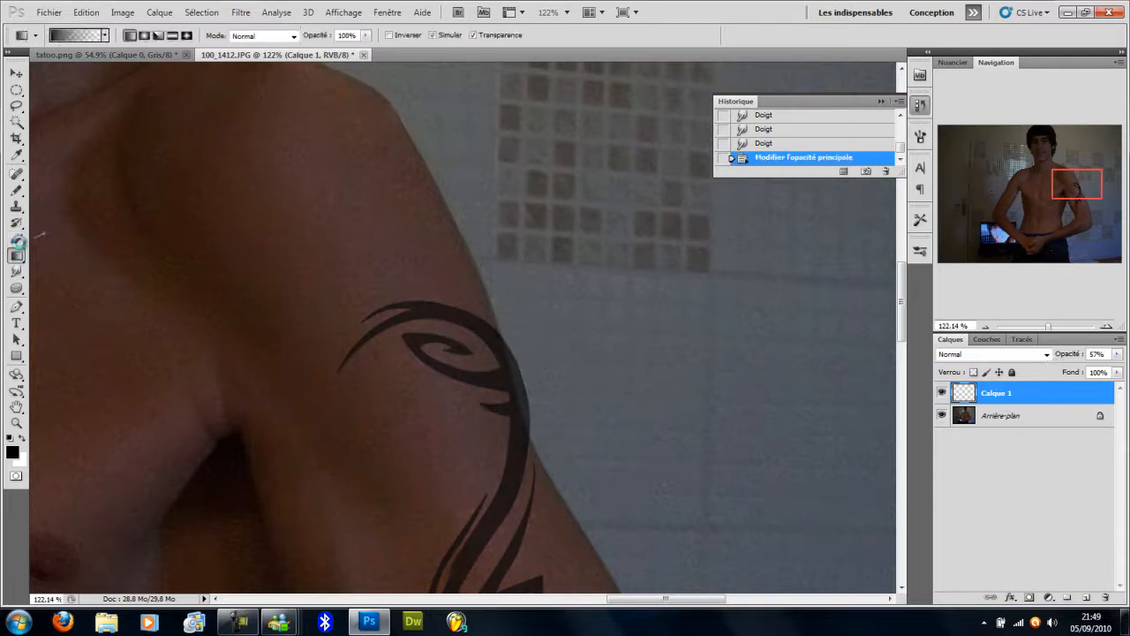
pyautogui.moveTo(40, 234); pyautogui.dragTo(95, 267)
pyautogui.press('b')
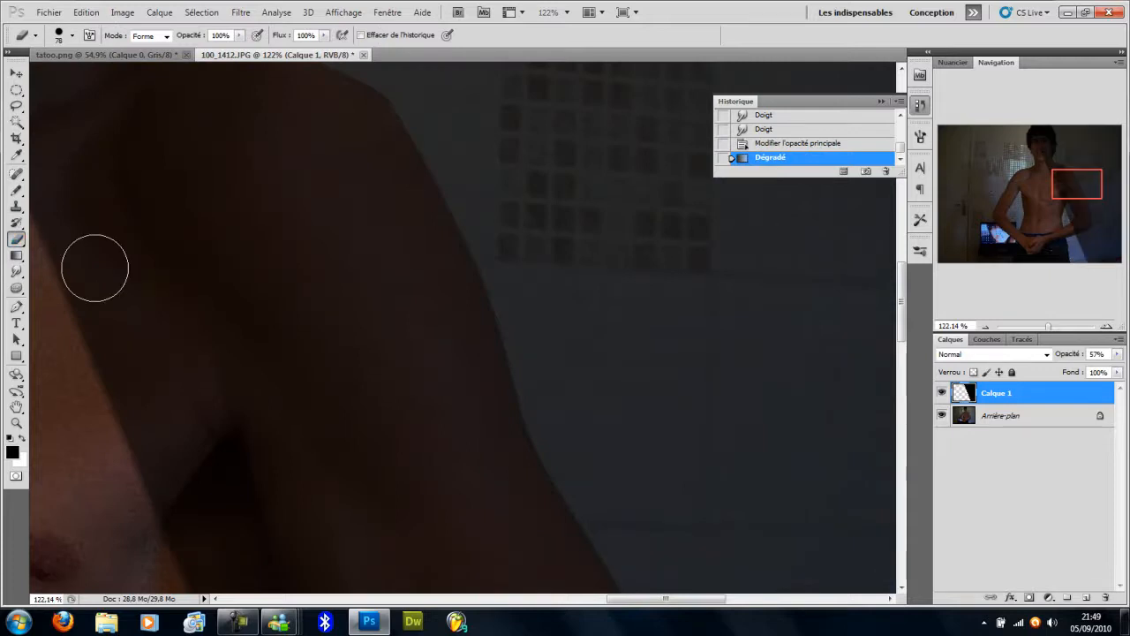
pyautogui.hotkey('ctrl', 'z')
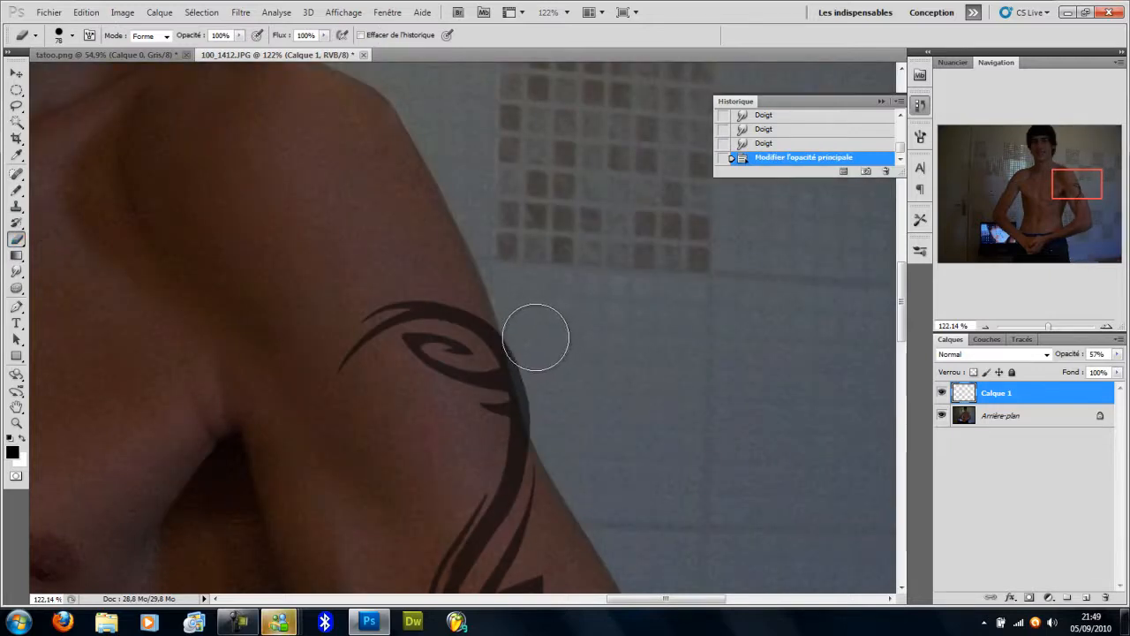
# - Erase the tattoo parts that spill past the outer edge of the upper arm, using a 78 px Eraser at 100% opacity
pyautogui.click(554, 404)
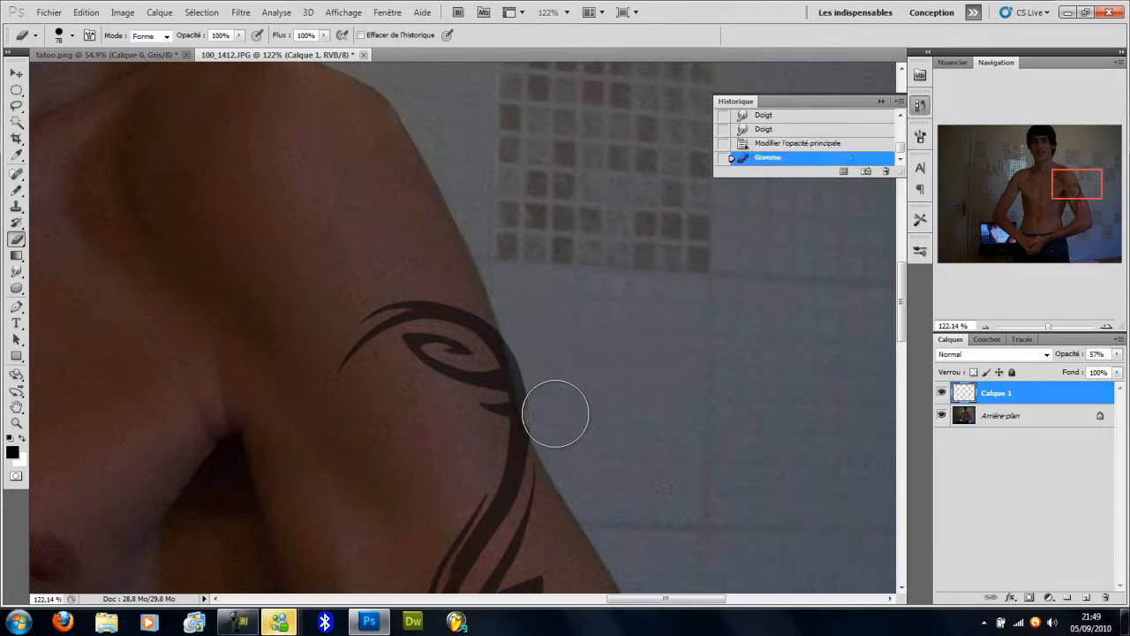
pyautogui.click(551, 391)
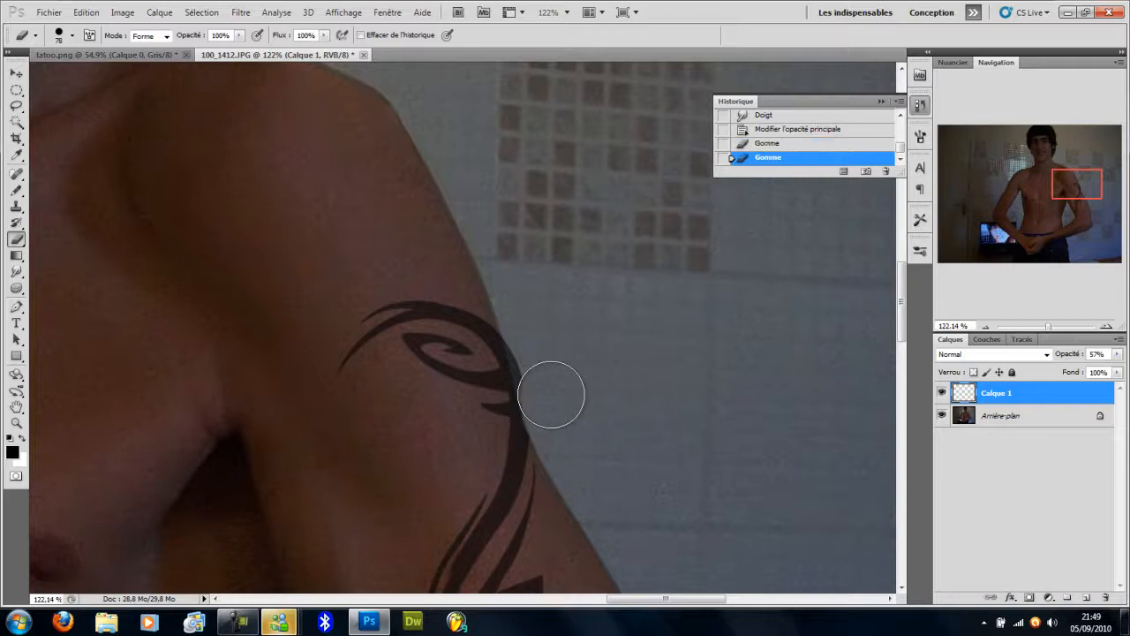
pyautogui.click(548, 369)
pyautogui.click(543, 343)
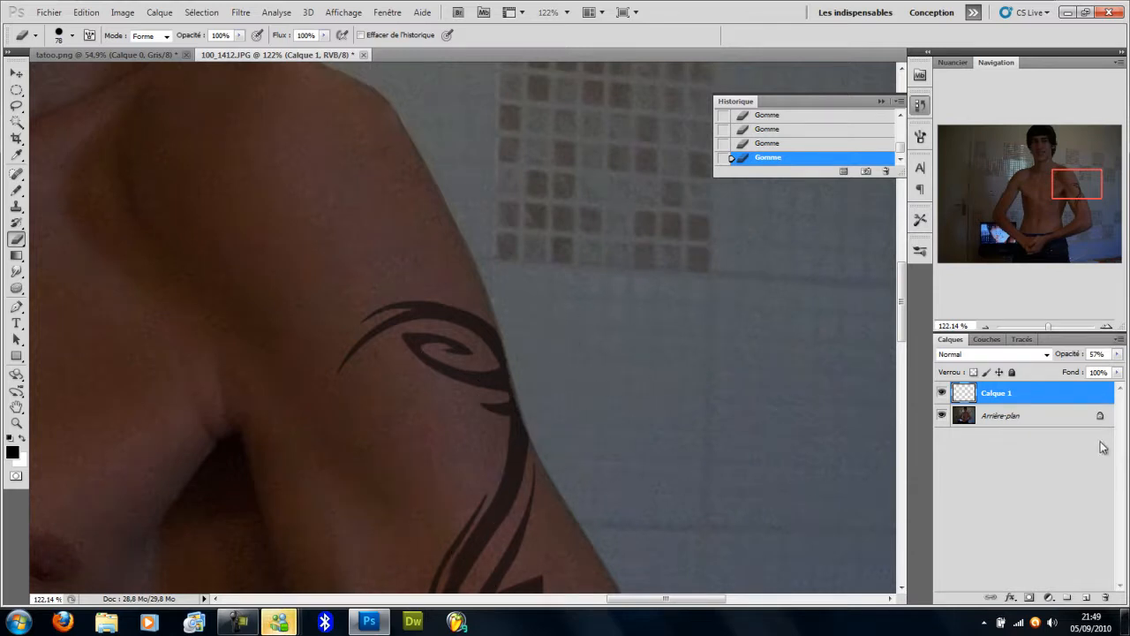
# - Set both the opacity and the fill of the tattoo layer Calque 1 to 90%
pyautogui.moveTo(1050, 328); pyautogui.dragTo(1042, 331)
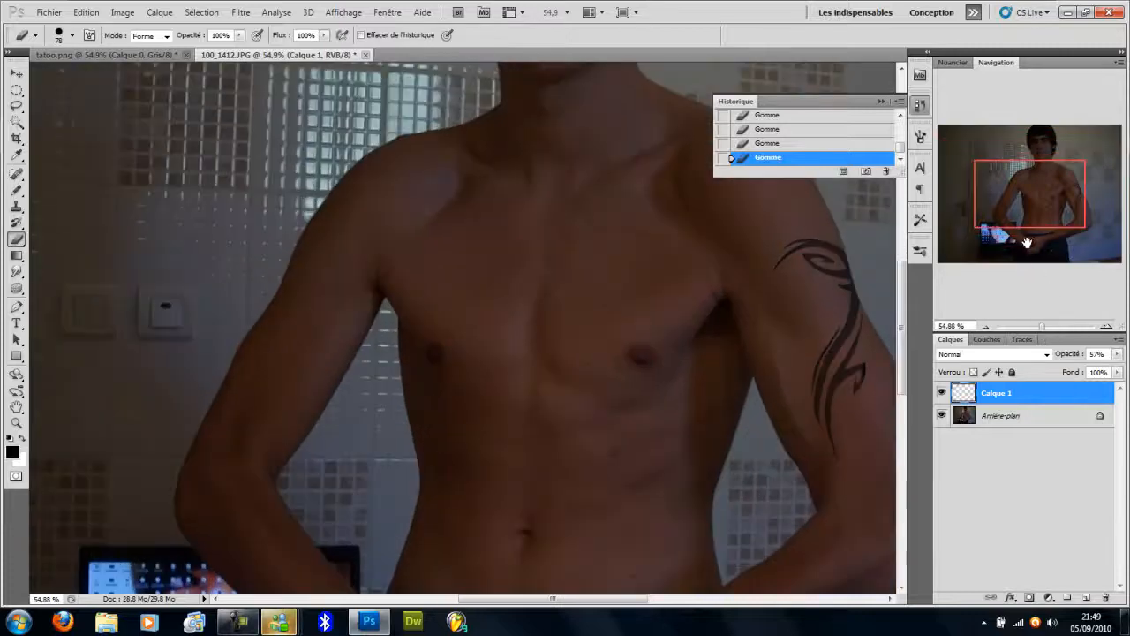
pyautogui.moveTo(1033, 218); pyautogui.dragTo(1053, 216)
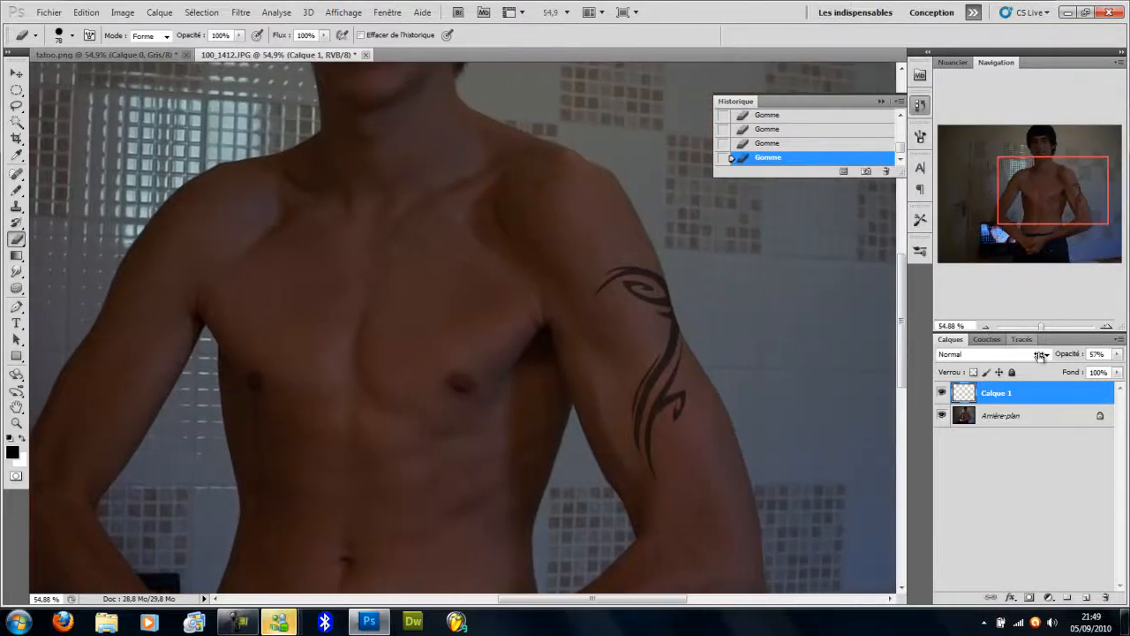
pyautogui.moveTo(1067, 355); pyautogui.dragTo(1065, 379)
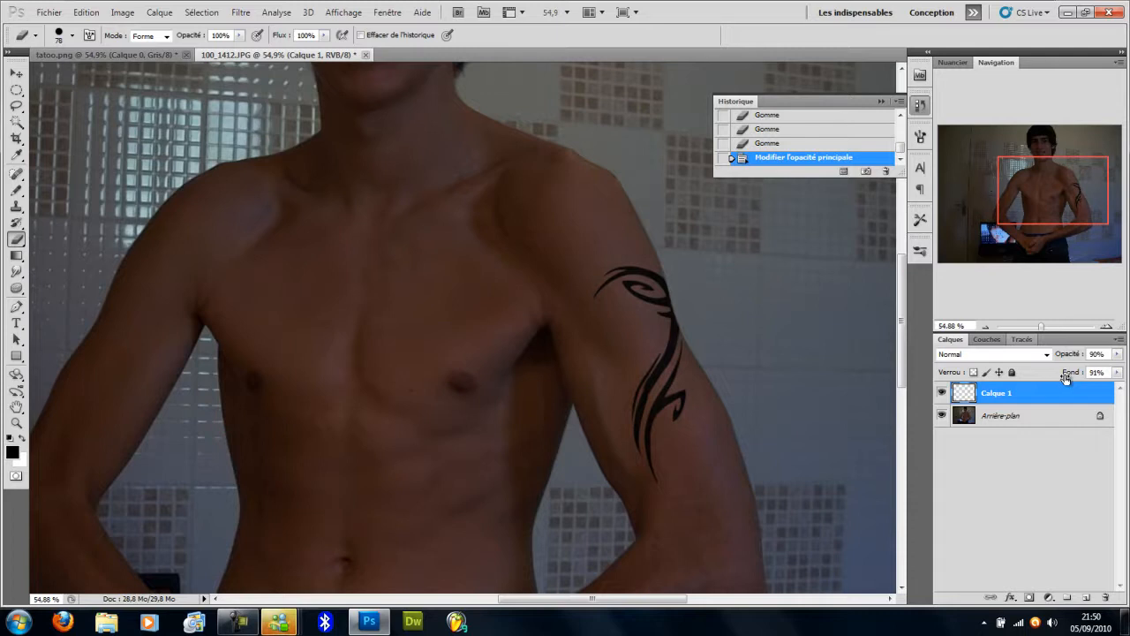
pyautogui.moveTo(1065, 378); pyautogui.dragTo(1065, 379)
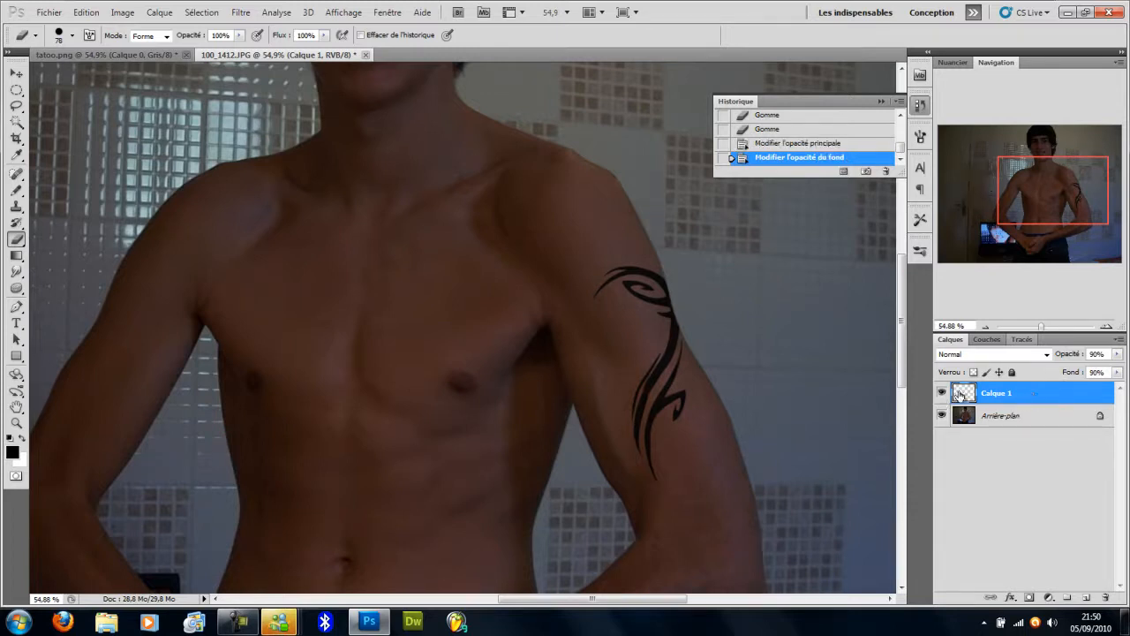
# - Load the tattoo layer's shape as a selection, add 2% uniform noise (Ajout de bruit) to it, and deselect
pyautogui.keyDown('ctrl'); pyautogui.click(964, 395); pyautogui.keyUp('ctrl')
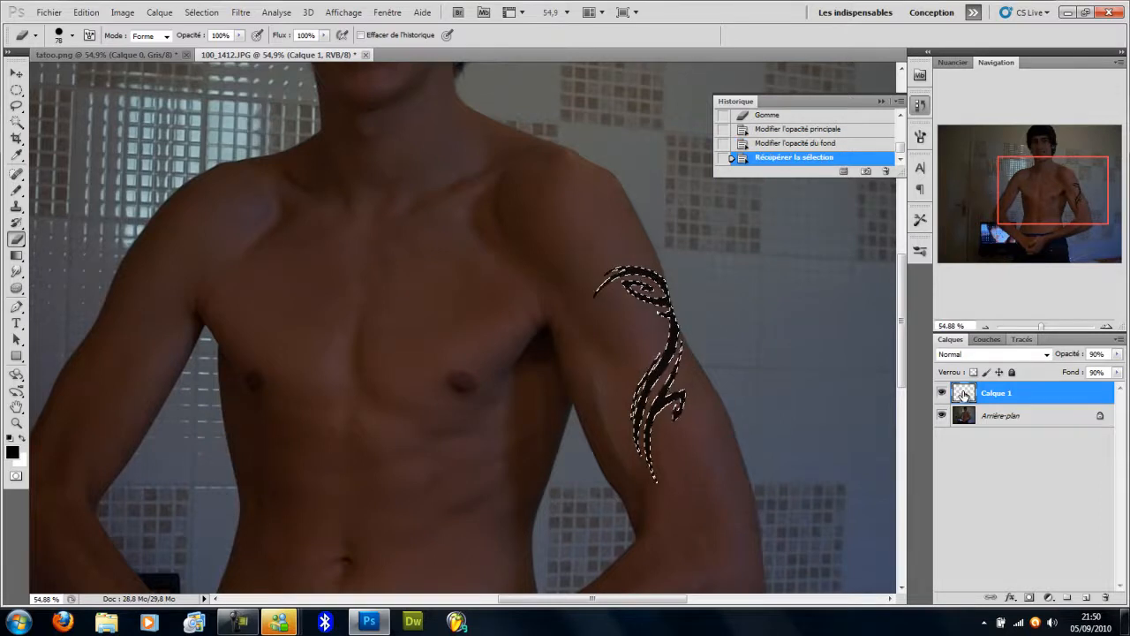
pyautogui.click(241, 12)
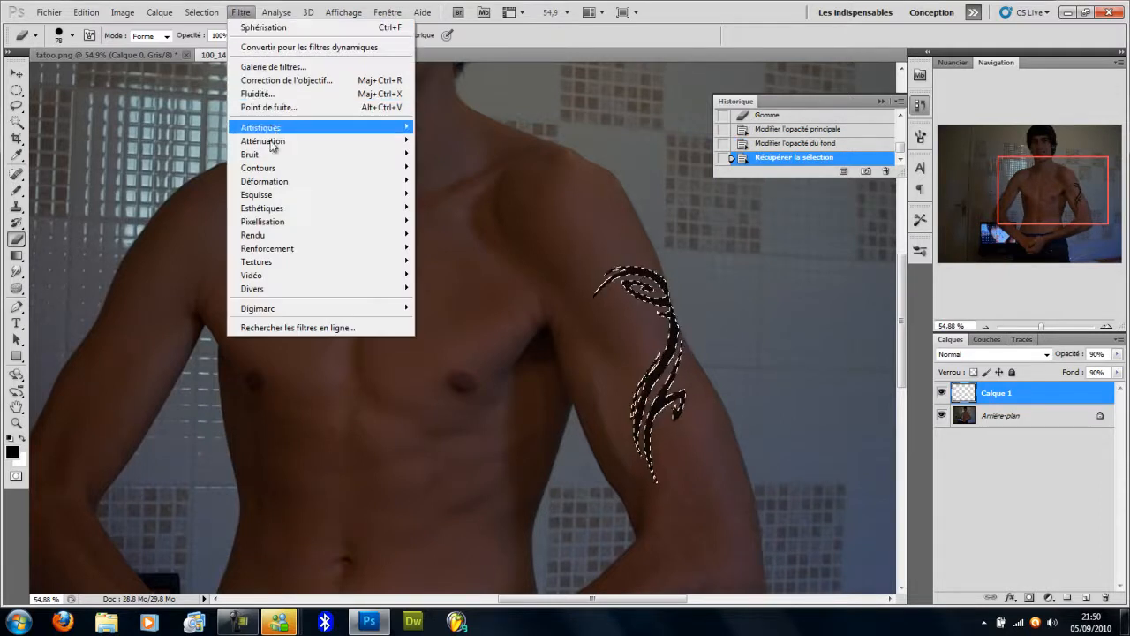
pyautogui.moveTo(265, 154)
pyautogui.click(454, 154)
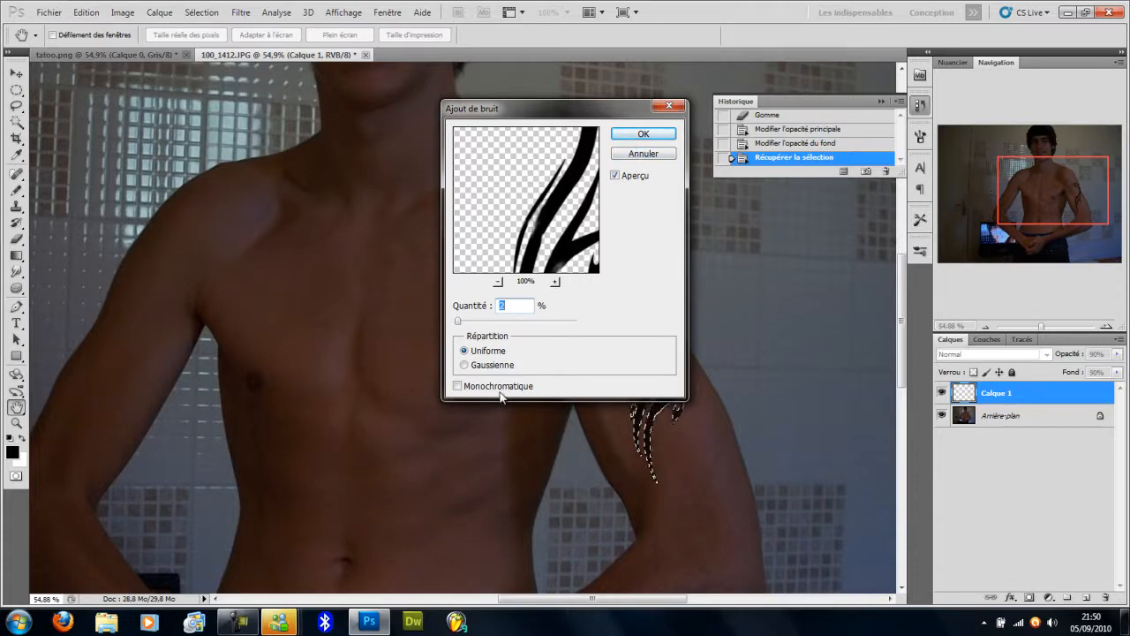
pyautogui.click(644, 133)
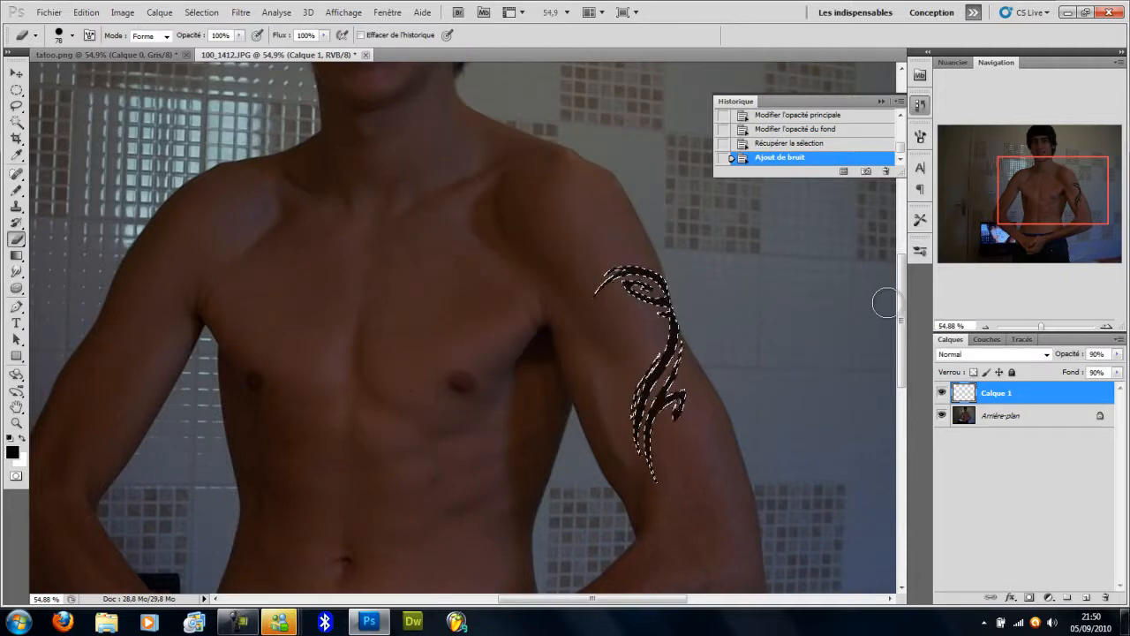
pyautogui.hotkey('ctrl', 'd')
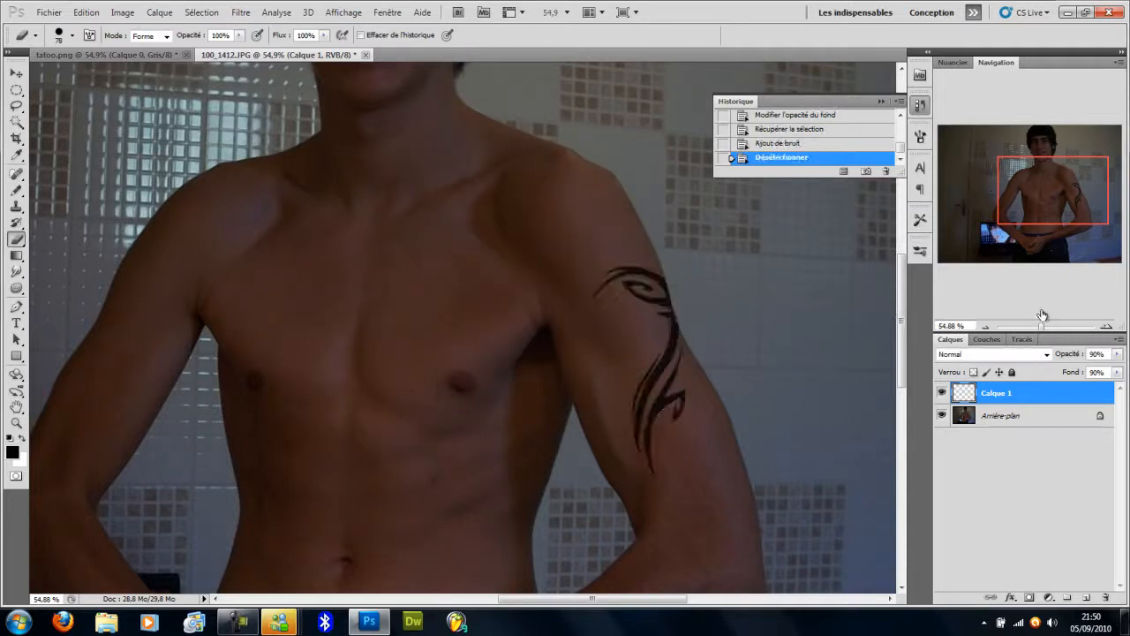
pyautogui.moveTo(1043, 330); pyautogui.dragTo(1049, 328)
pyautogui.moveTo(1048, 195); pyautogui.dragTo(1062, 204)
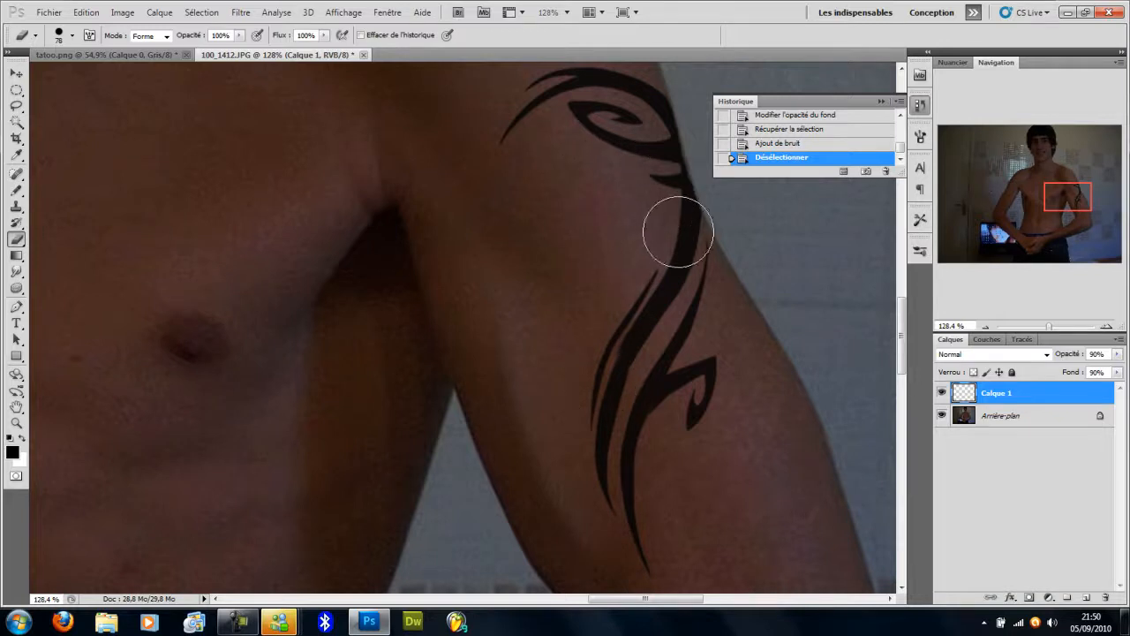
pyautogui.click(945, 289)
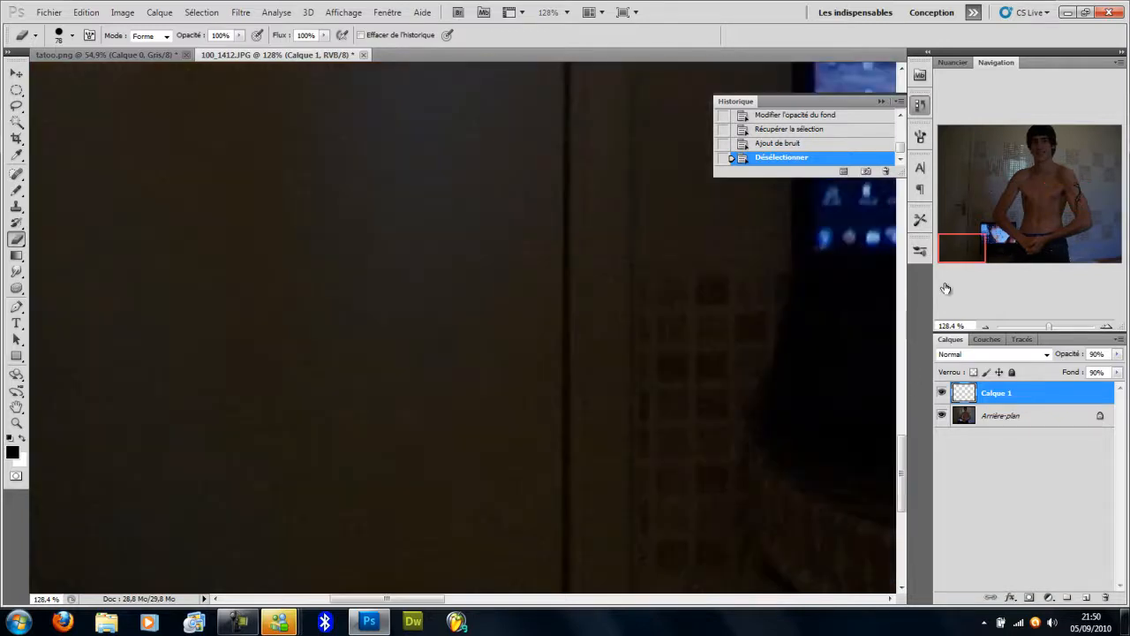
pyautogui.moveTo(964, 249); pyautogui.dragTo(1066, 198)
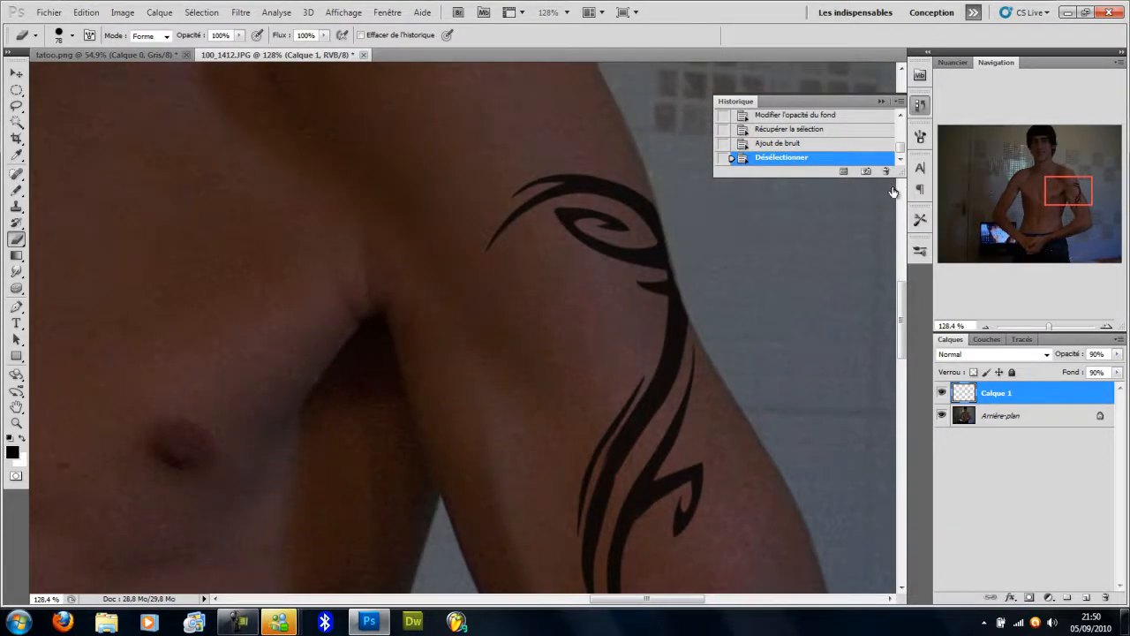